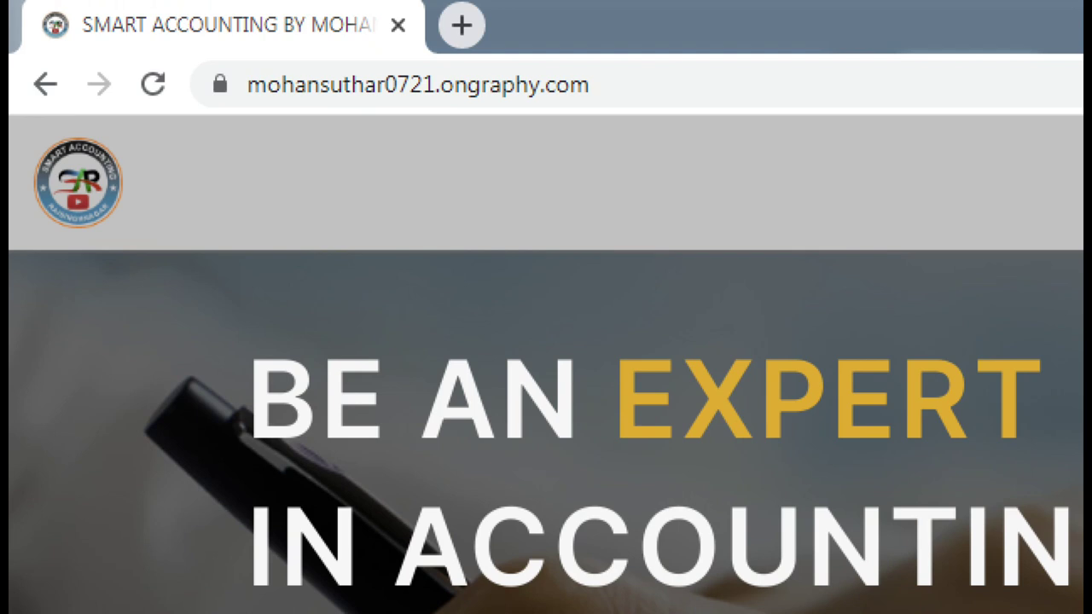
Step: Switch from the browser to TallyPrime, review the furniture house memo in Windows Photo Viewer, and return to TallyPrime
mouse_move(243, 45)
mouse_down()
mouse_move(243, 68)
mouse_move(412, 142)
mouse_move(626, 136)
mouse_move(621, 117)
mouse_move(618, 126)
mouse_up()
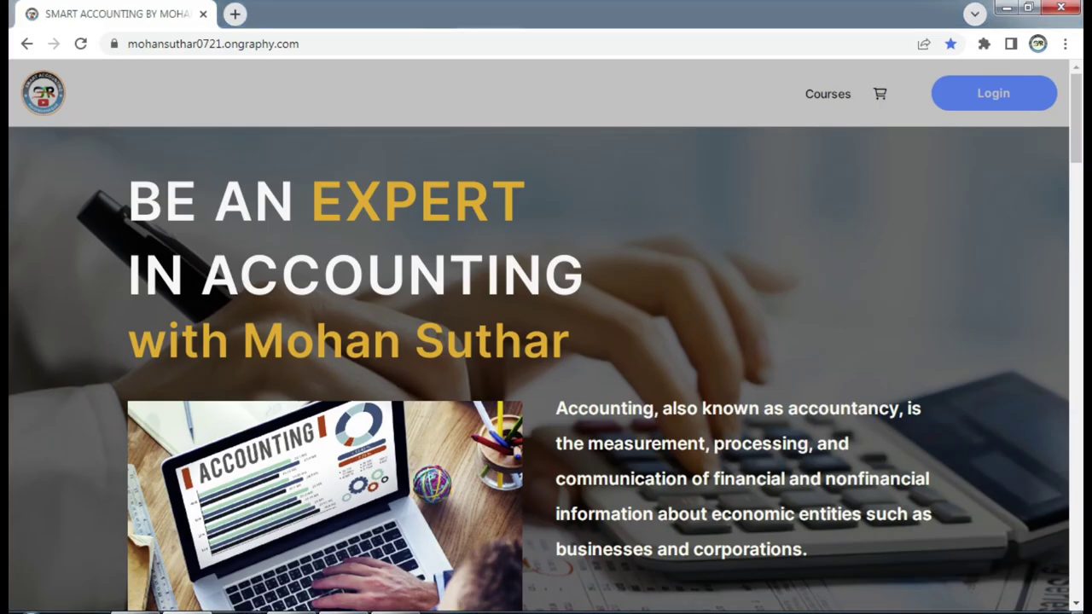
key(alt+Tab)
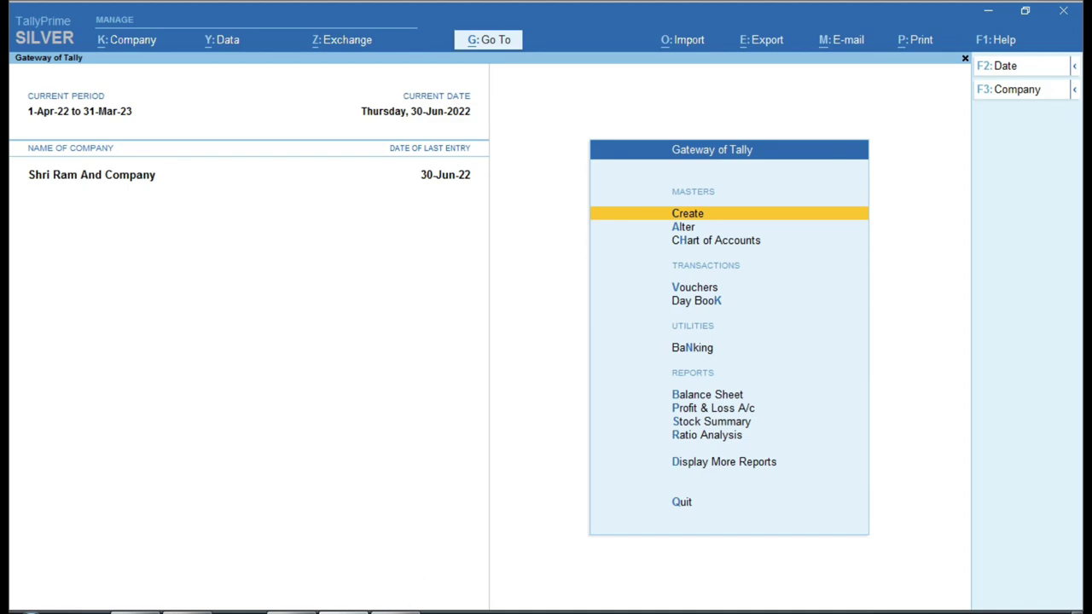
click(401, 611)
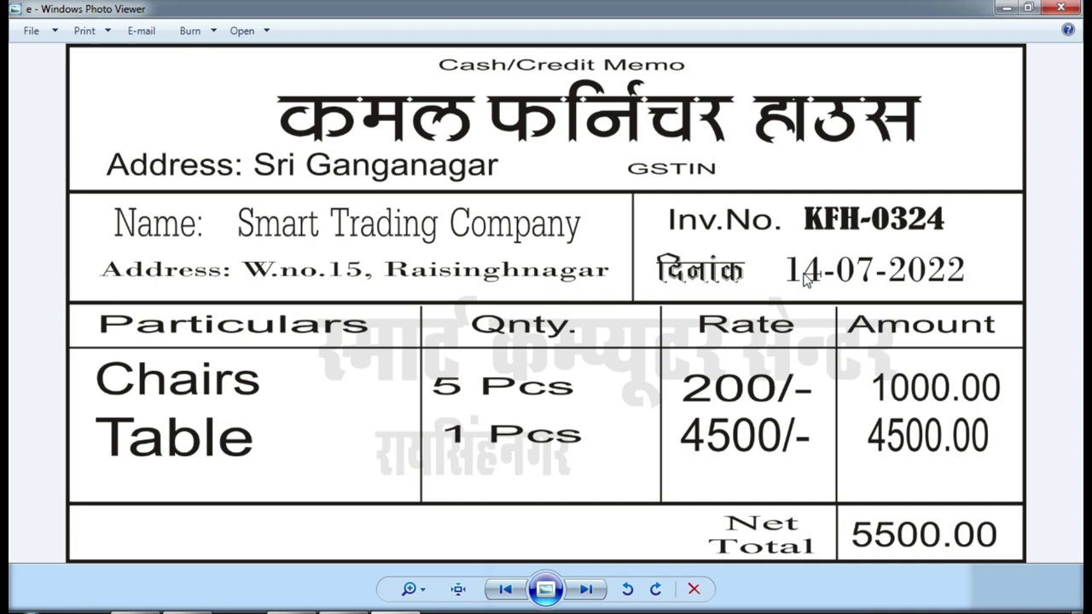
click(346, 612)
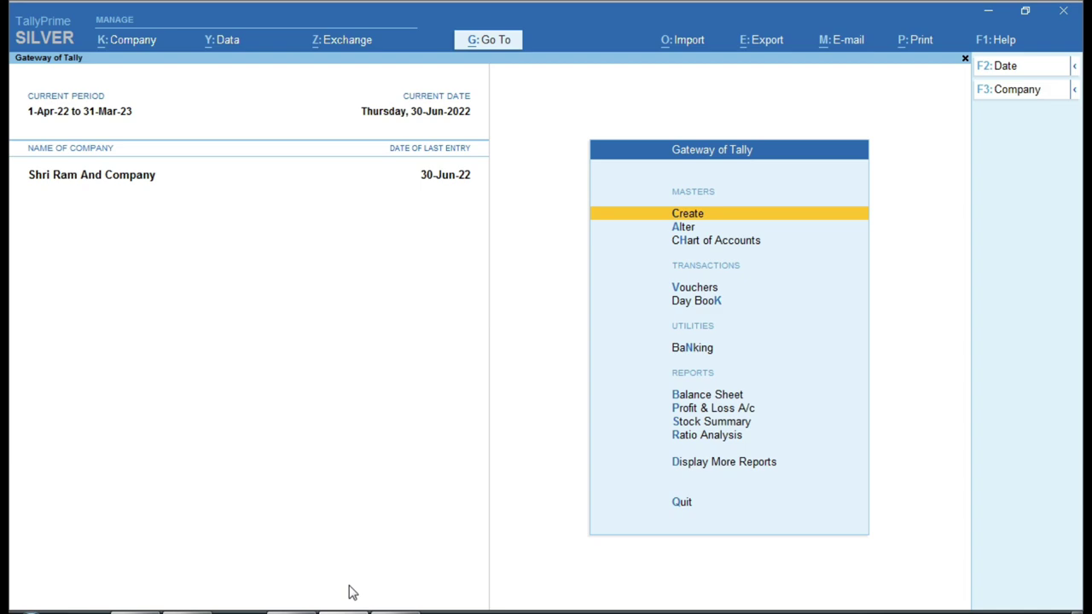
click(349, 612)
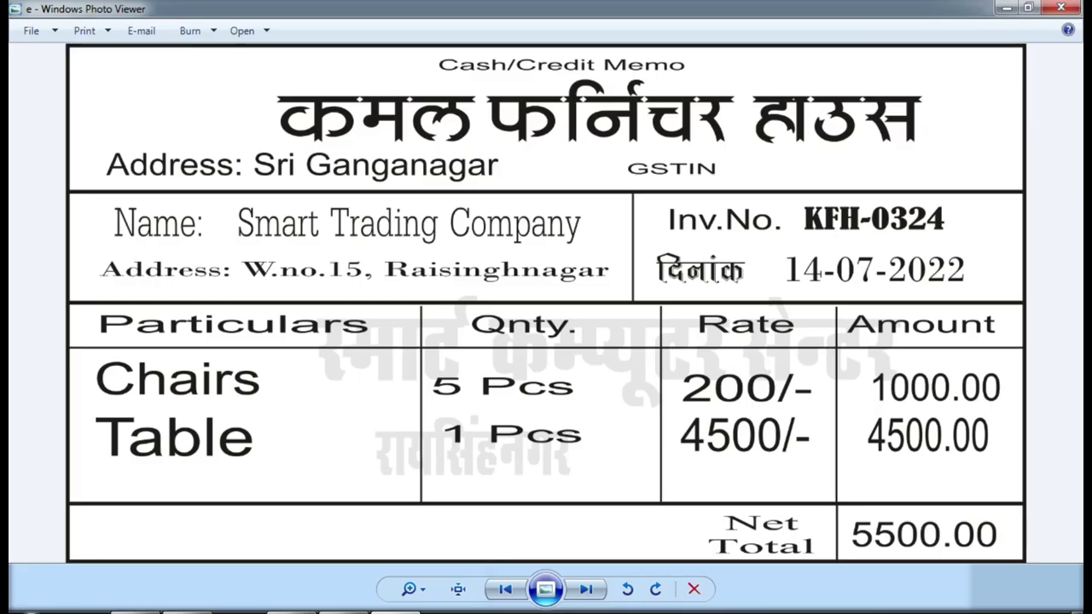
click(347, 611)
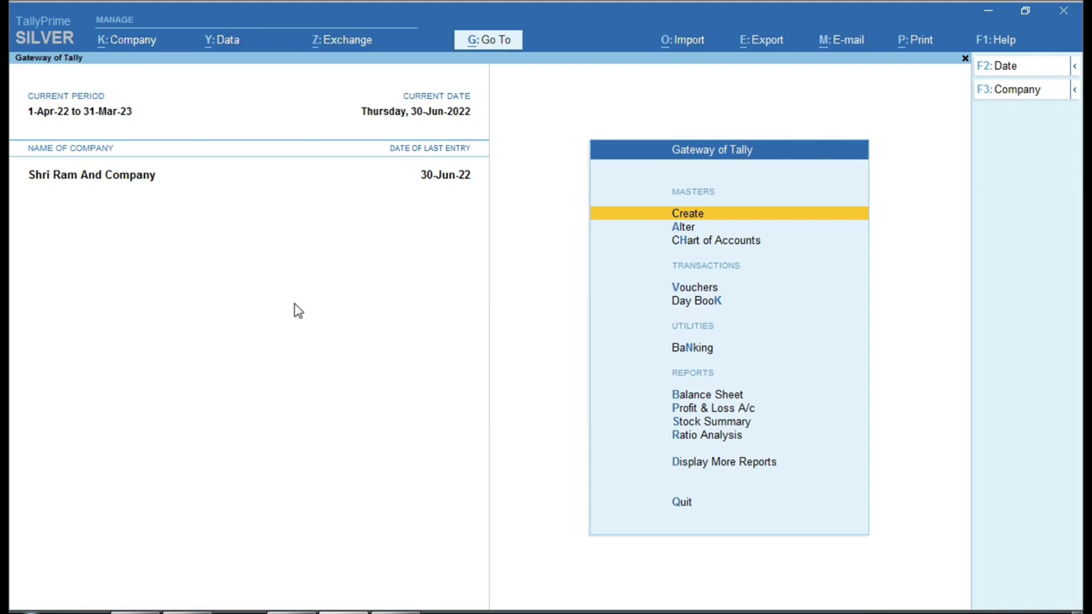
Step: Open the Stock Summary report to view the company's stock items
key(ctrl)
key(s)
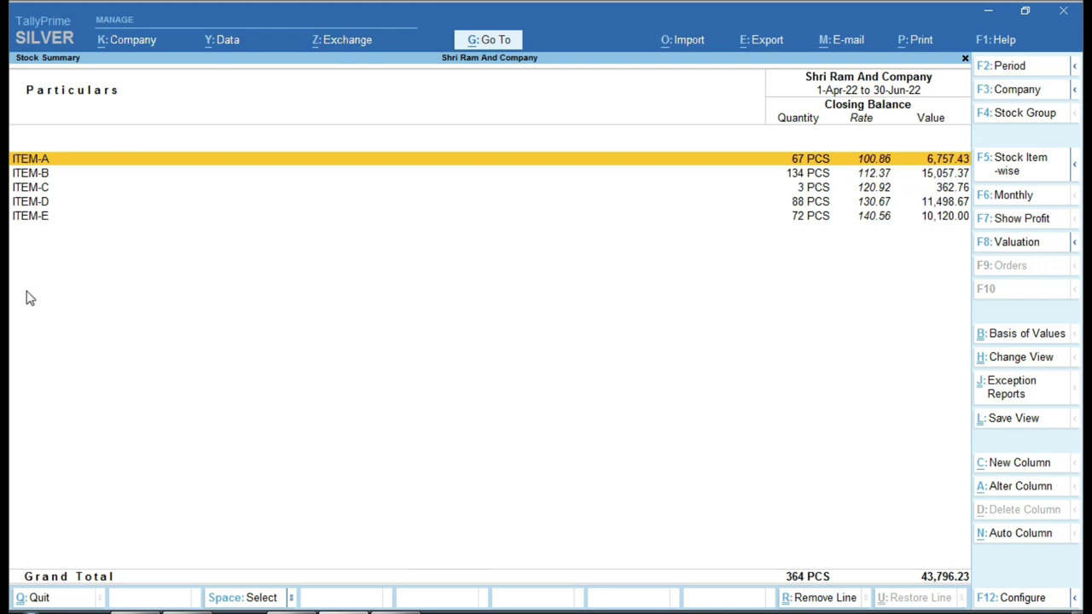
key(ctrl)
Step: Switch to Windows Photo Viewer and examine the Chairs and Table lines on the furniture memo
key(alt+Tab)
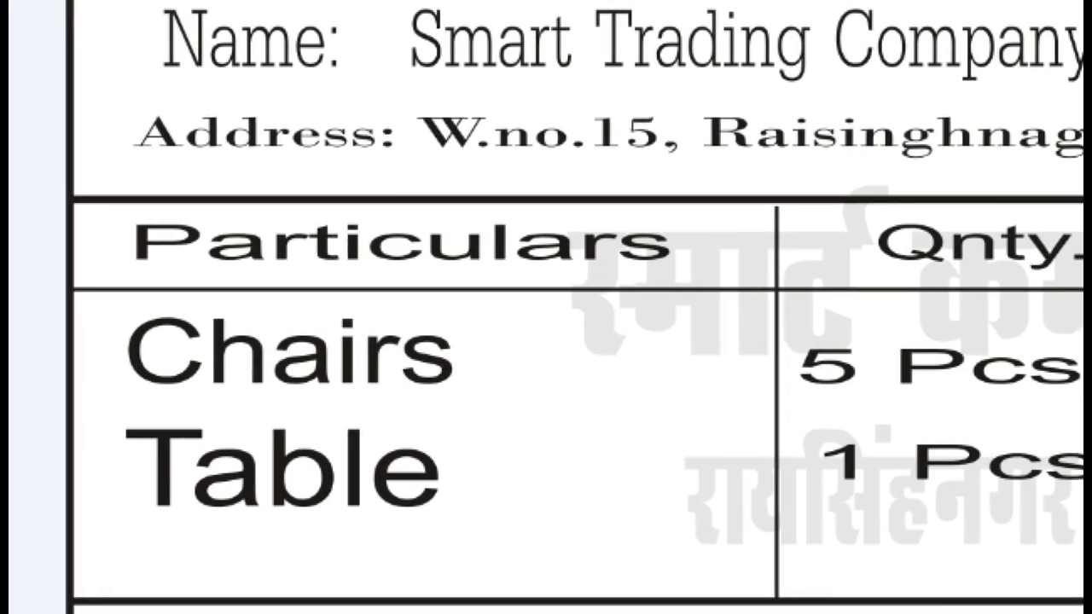
click(82, 406)
drag(104, 298, 515, 551)
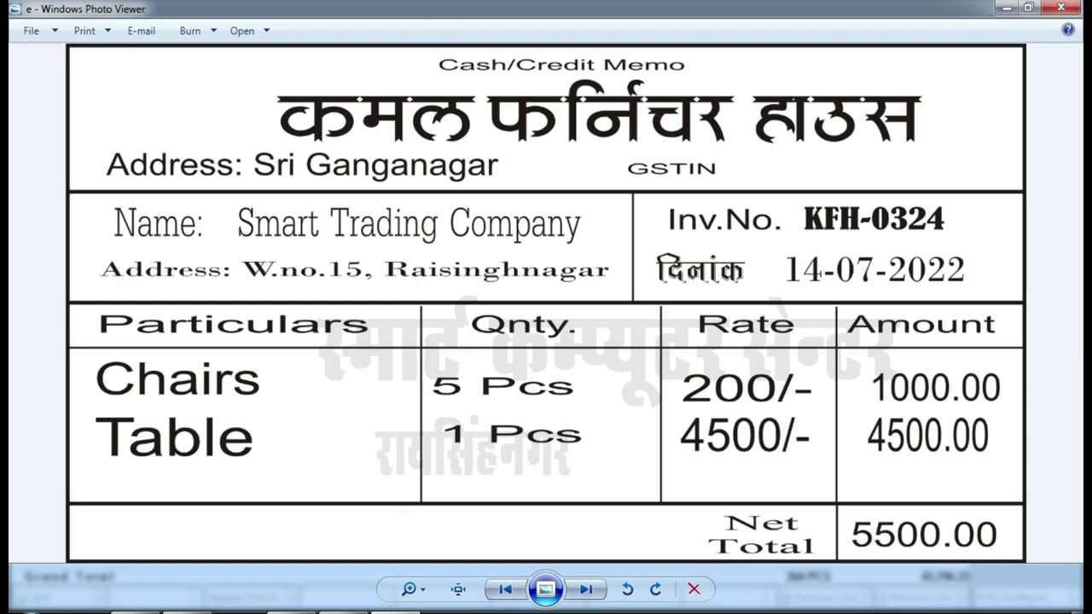
key(alt+F4)
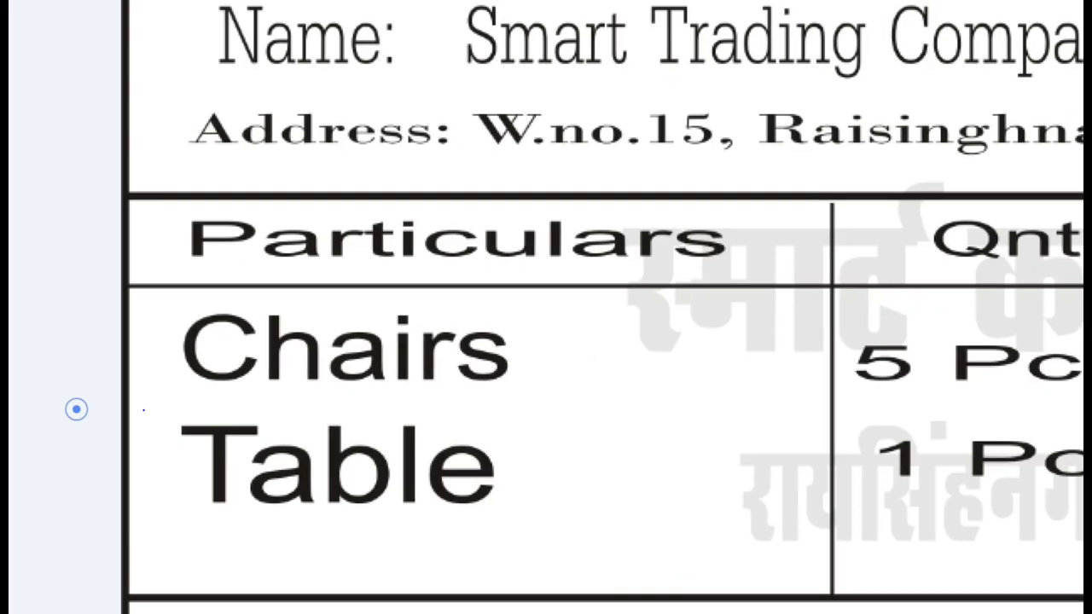
drag(144, 284, 556, 562)
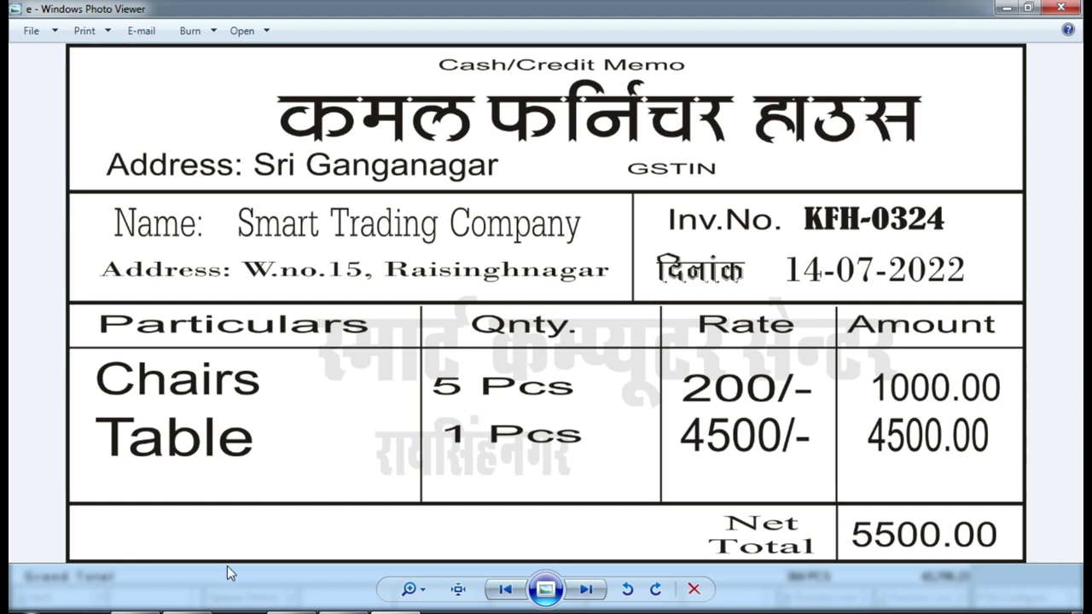
key(Escape)
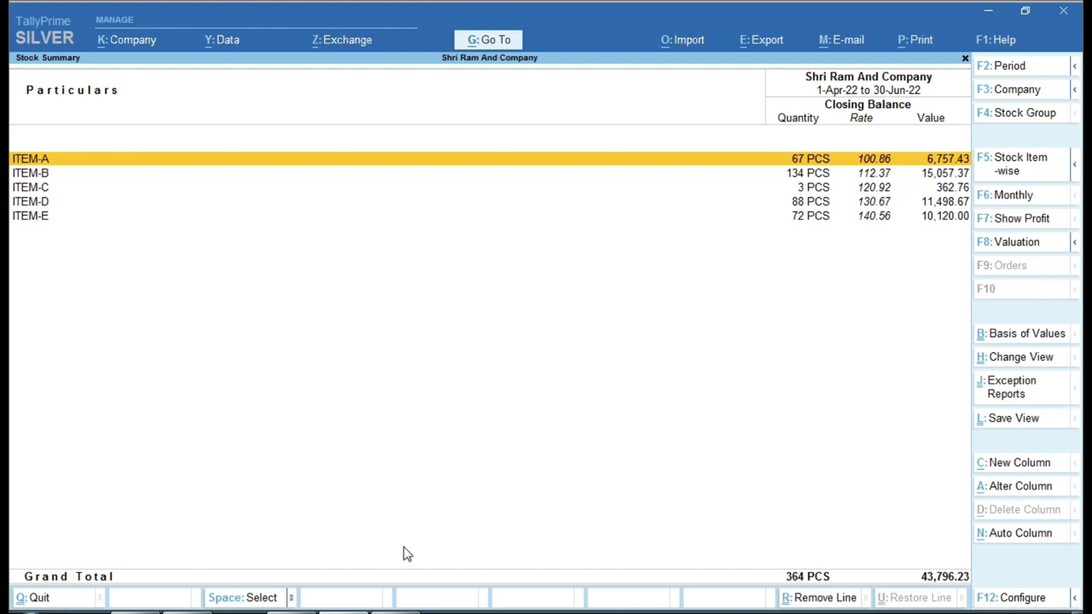
Step: Leave the Stock Summary and open a blank Purchase voucher
key(Escape)
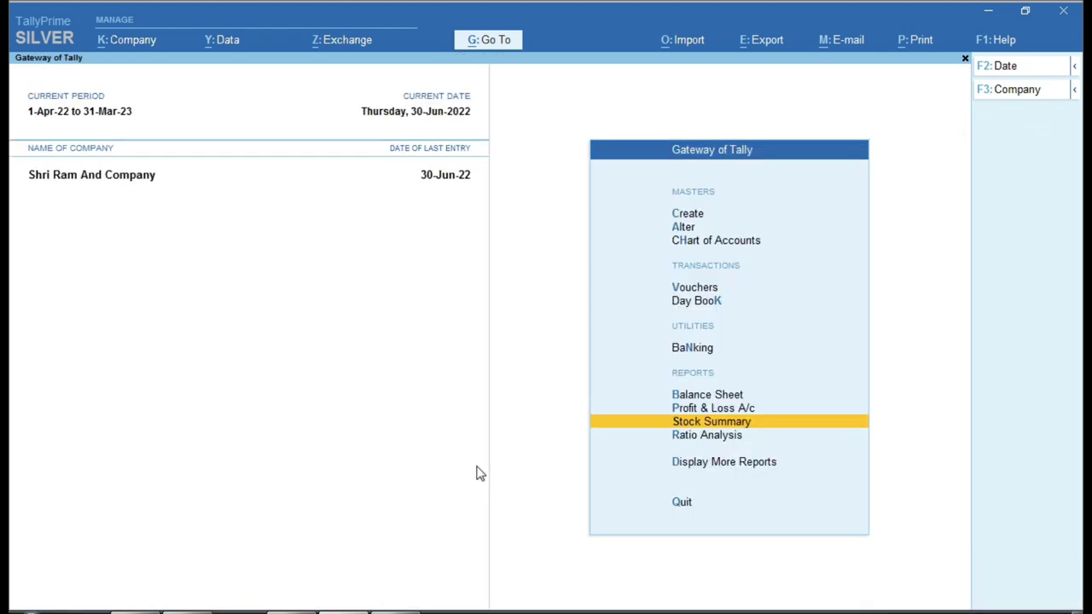
key(Down)
key(Down)
key(Down)
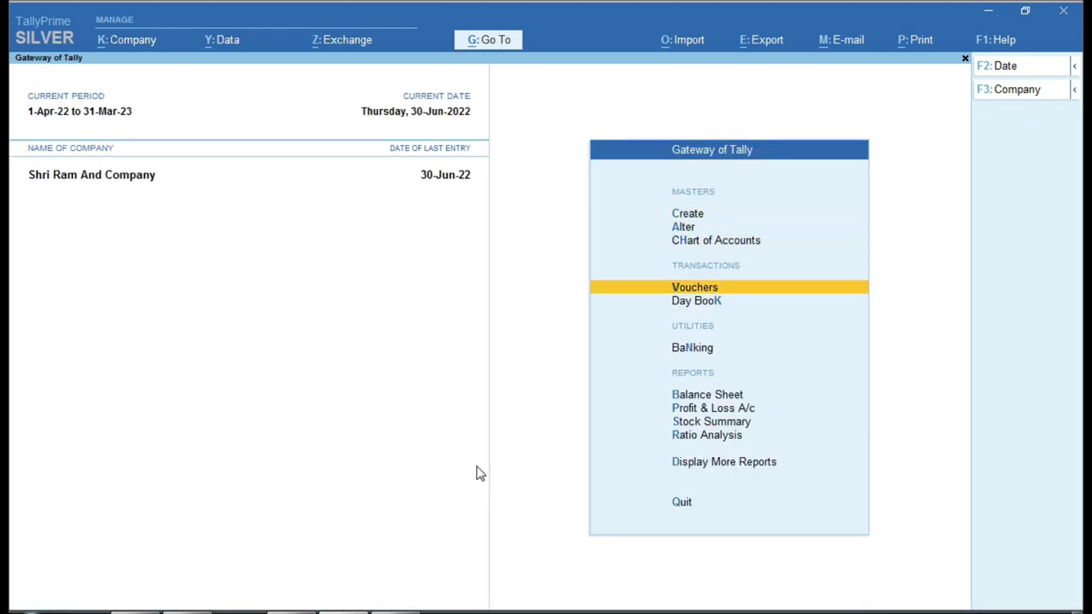
key(Return)
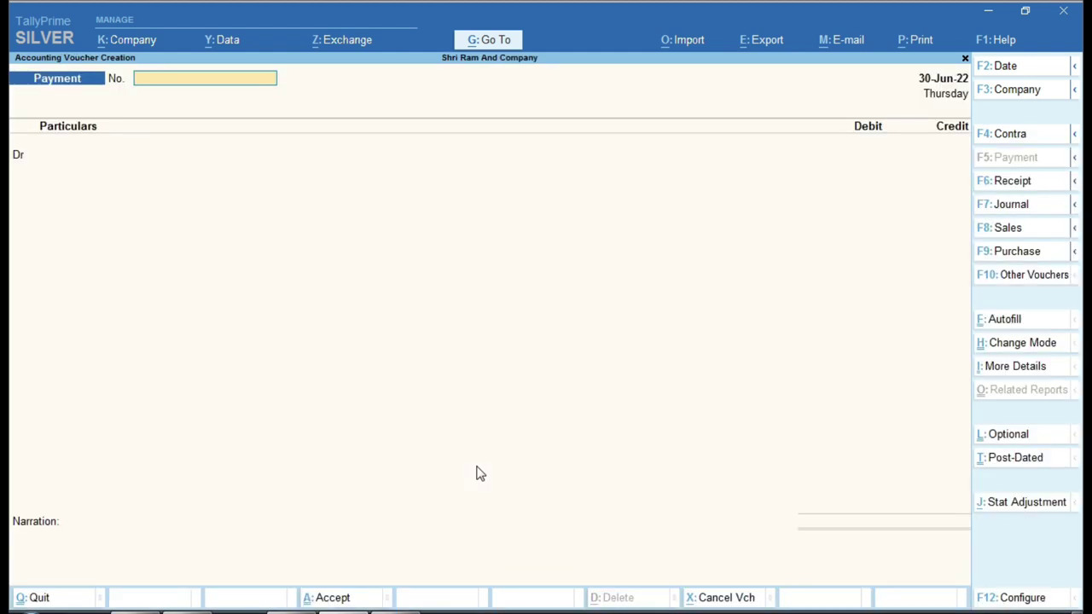
key(F9)
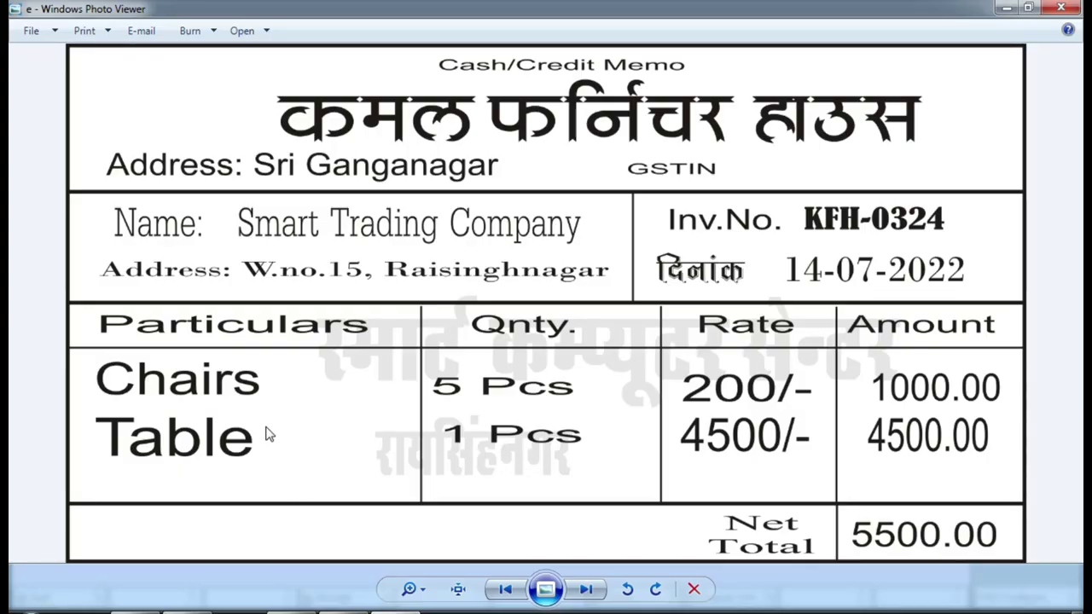
Step: Compare the blank purchase voucher's Name of Item area with the Chairs and Table lines on the furniture memo
click(315, 525)
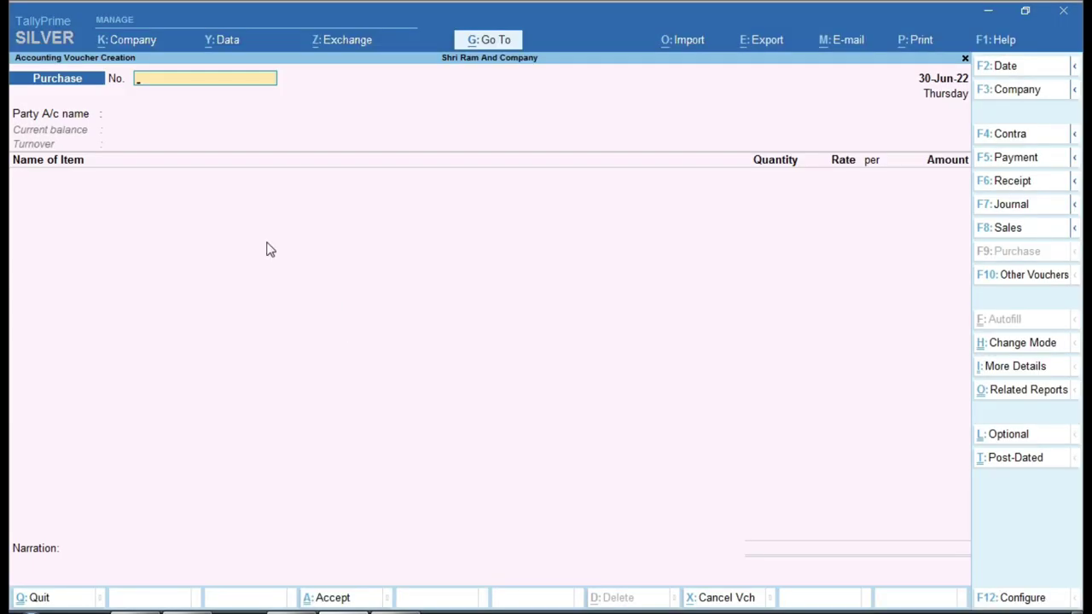
key(ctrl)
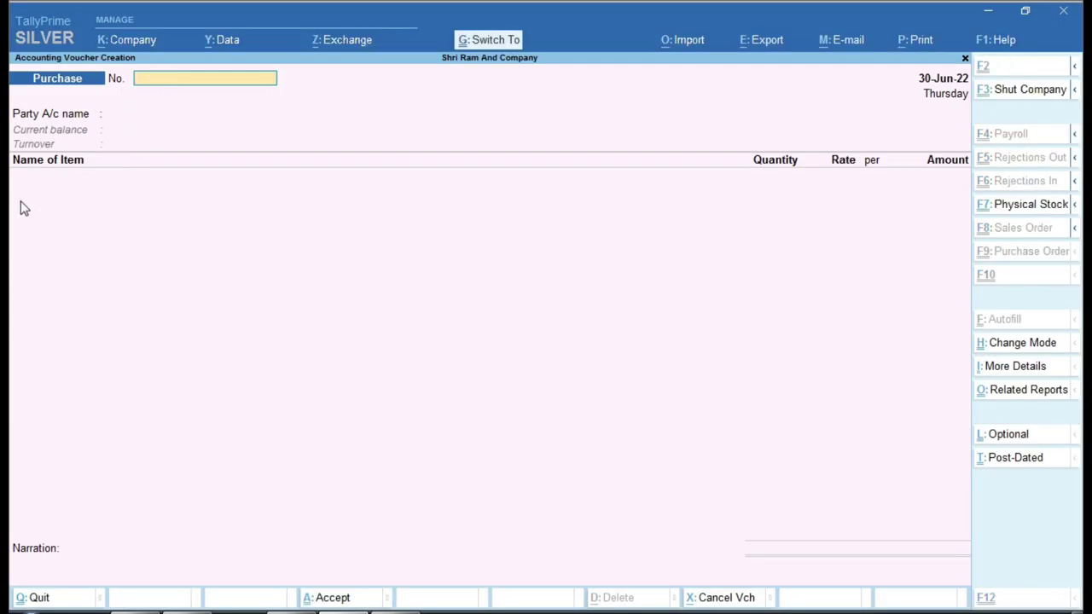
drag(10, 146, 332, 248)
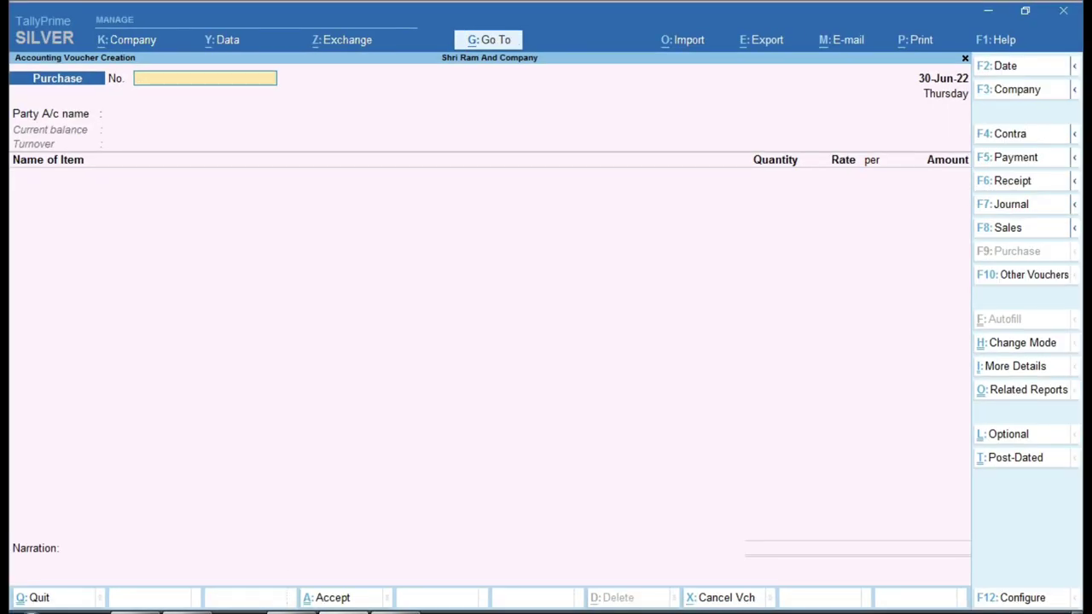
key(alt+Tab)
key(ctrl)
key(ctrl)
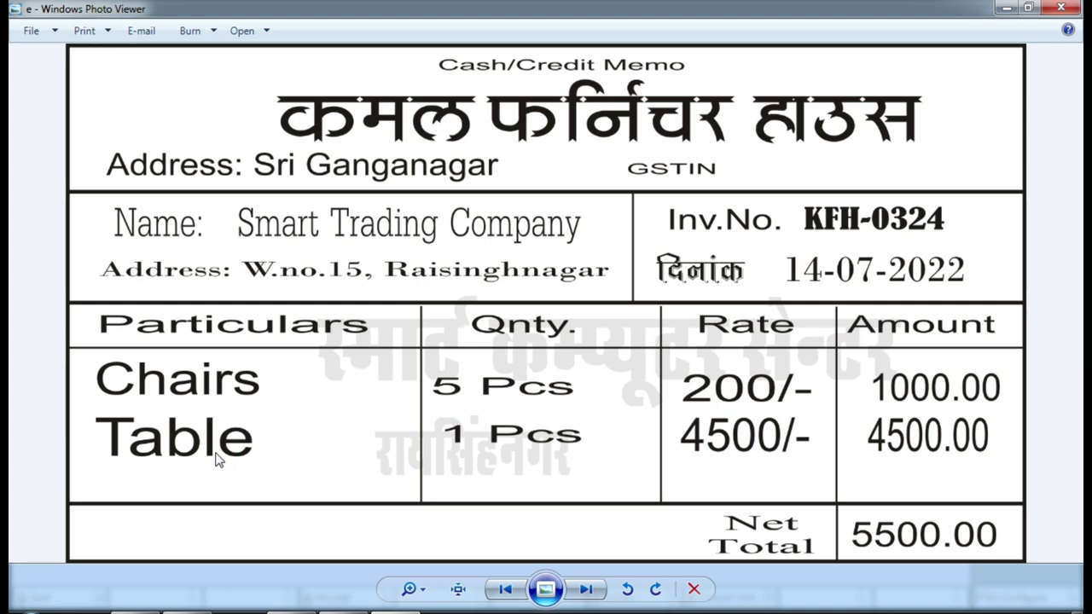
click(341, 609)
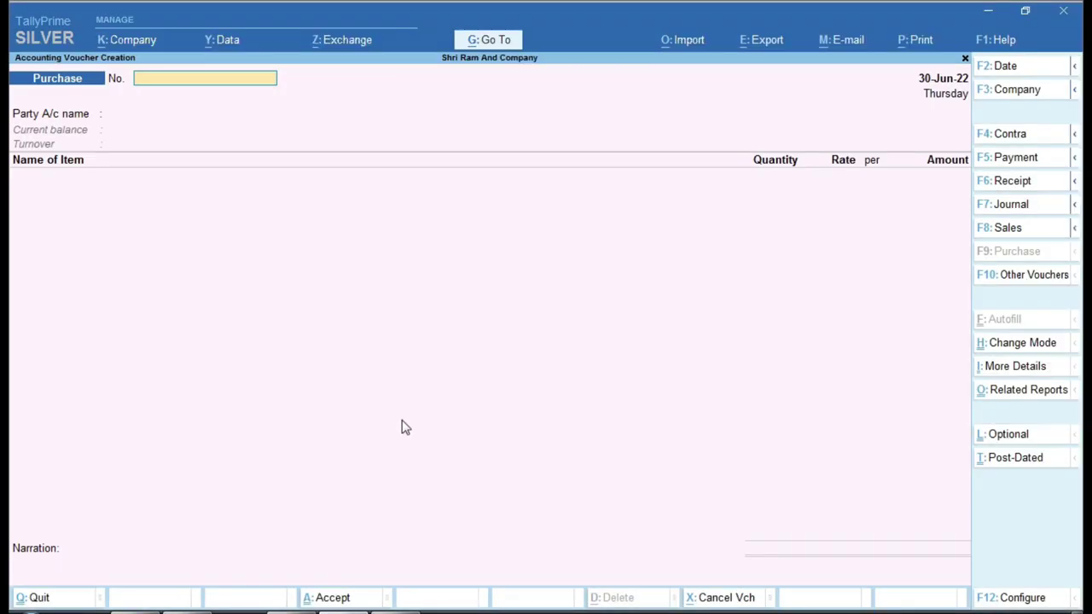
Step: Leave the blank voucher and open the SRI BALAJI TRADERS purchase voucher dated 1-Apr-22 from the Day Book
key(Escape)
key(k)
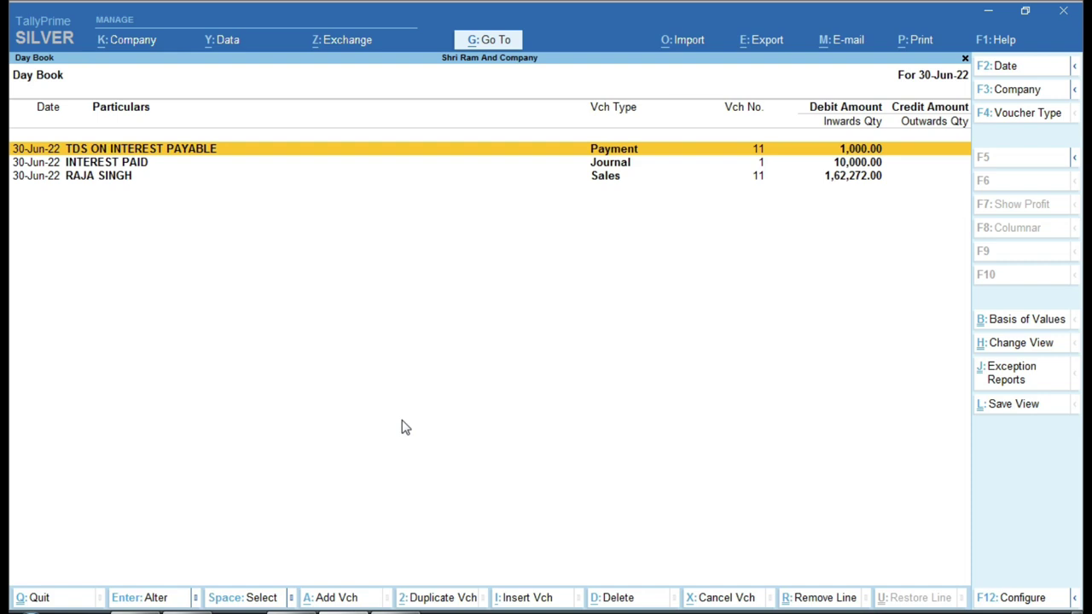
key(F2)
key(BackSpace)
key(Return)
key(Up)
key(Up)
key(Up)
key(Up)
key(Up)
key(Up)
key(Up)
key(Up)
key(Up)
key(Up)
key(Up)
key(Up)
key(Up)
key(Up)
key(Up)
key(Up)
key(Up)
key(Up)
key(Up)
key(Up)
key(Up)
key(Return)
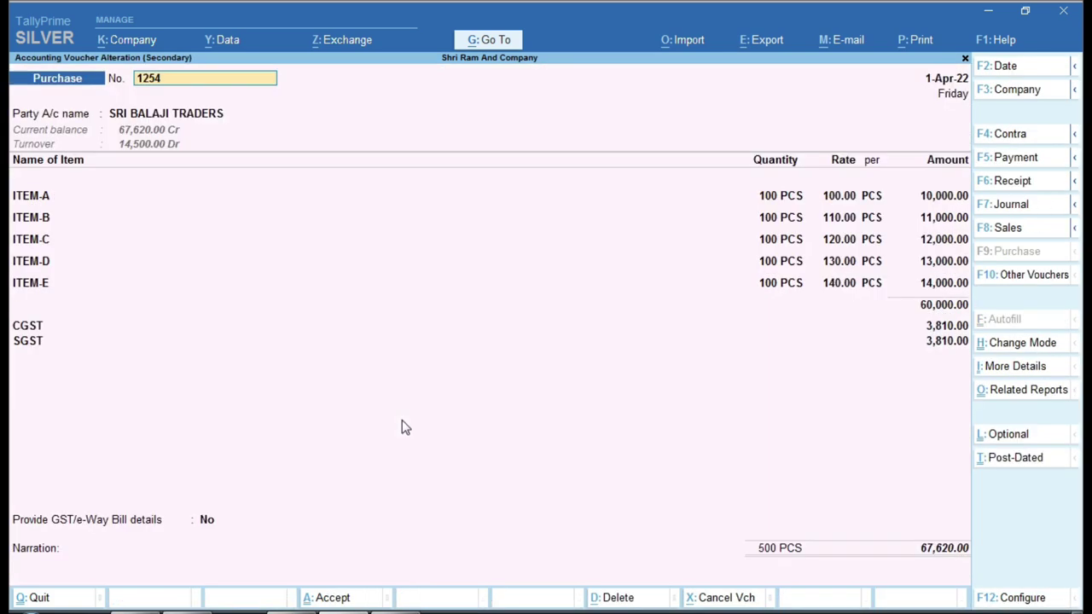
Step: Open the stock item master of ITEM-A from the purchase voucher and check its group, units and additional details
key(Return)
key(Return)
key(Return)
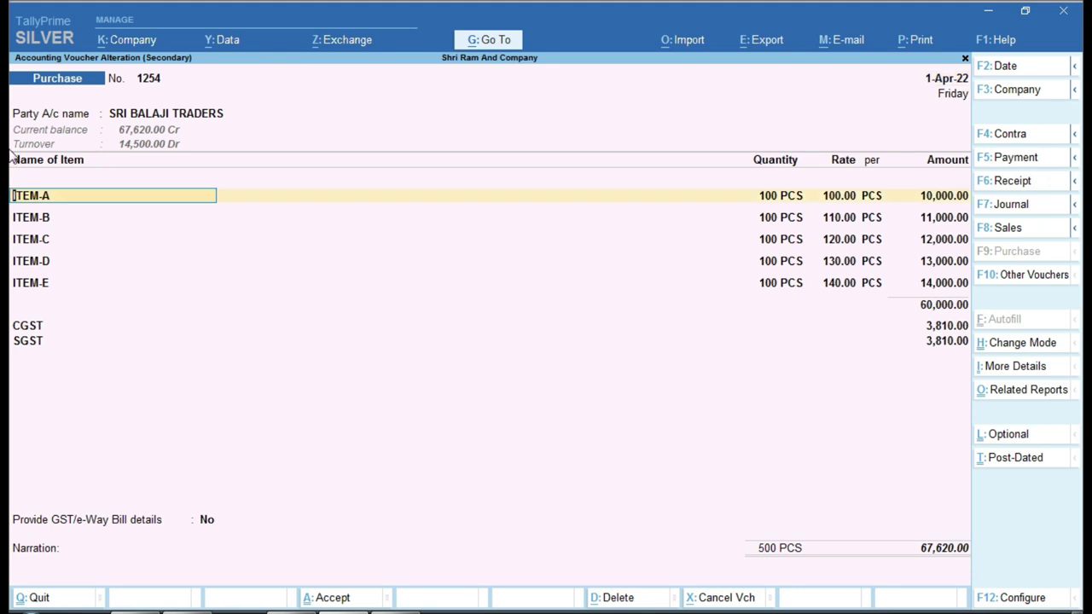
key(ctrl)
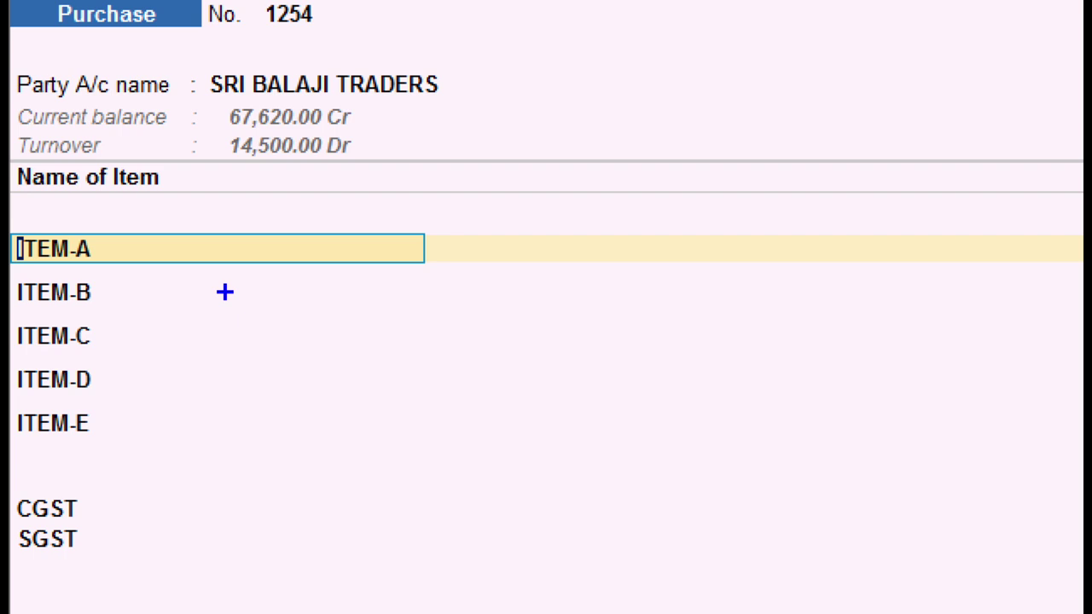
key(ctrl+Return)
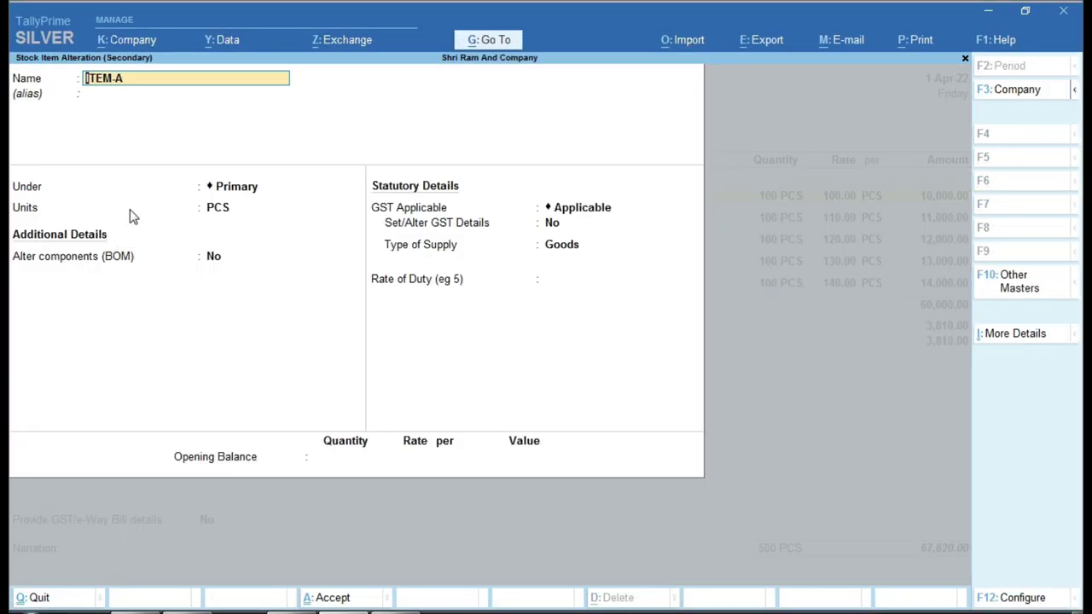
click(243, 190)
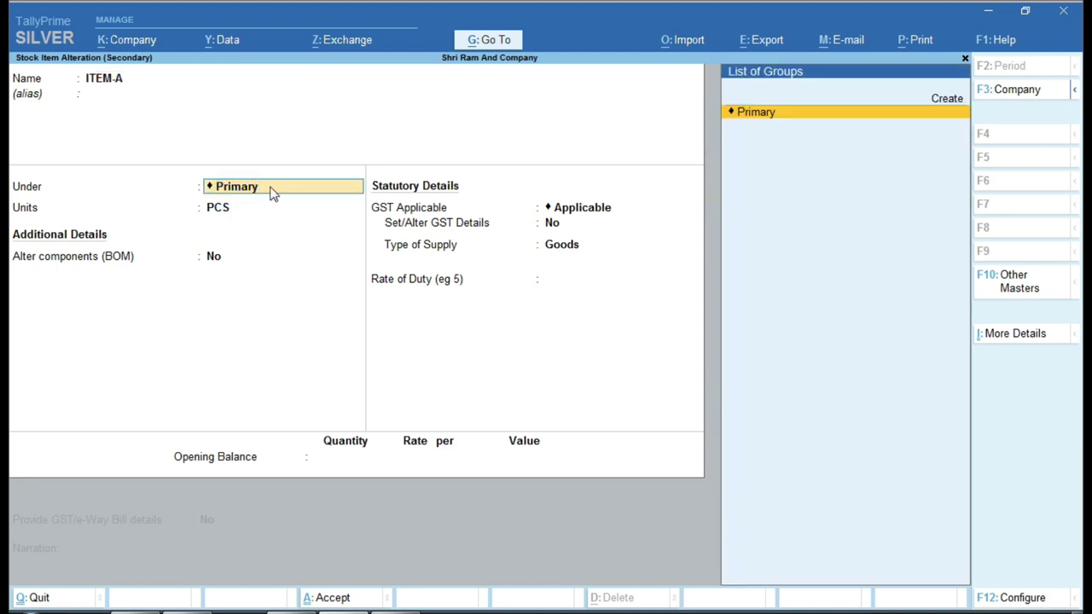
key(Return)
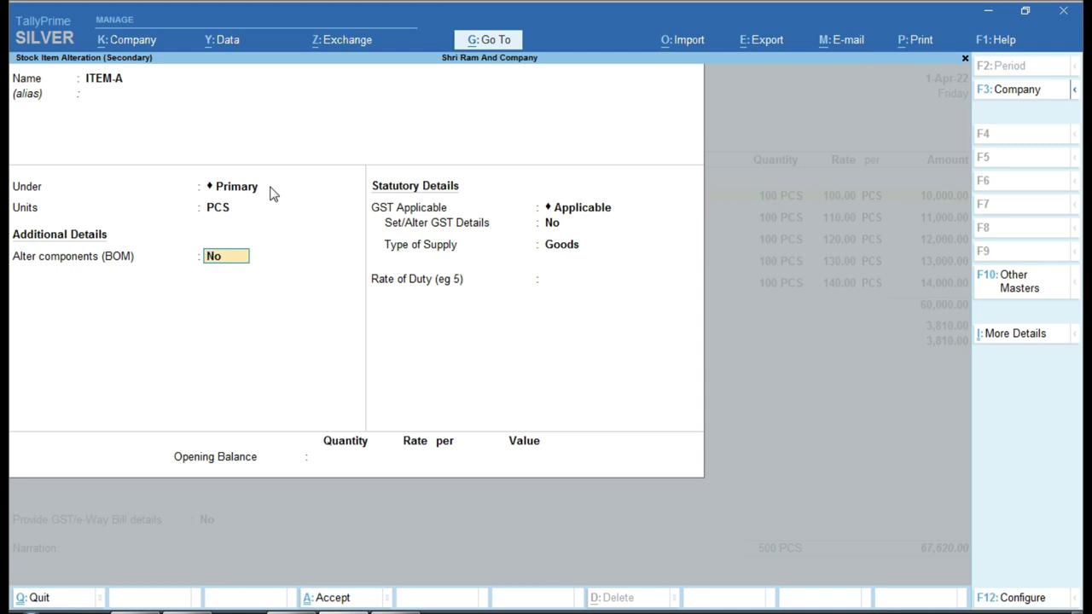
Step: Open the GST details of ITEM-A and go through its HSN/SAC, taxability and tax rate settings
click(599, 214)
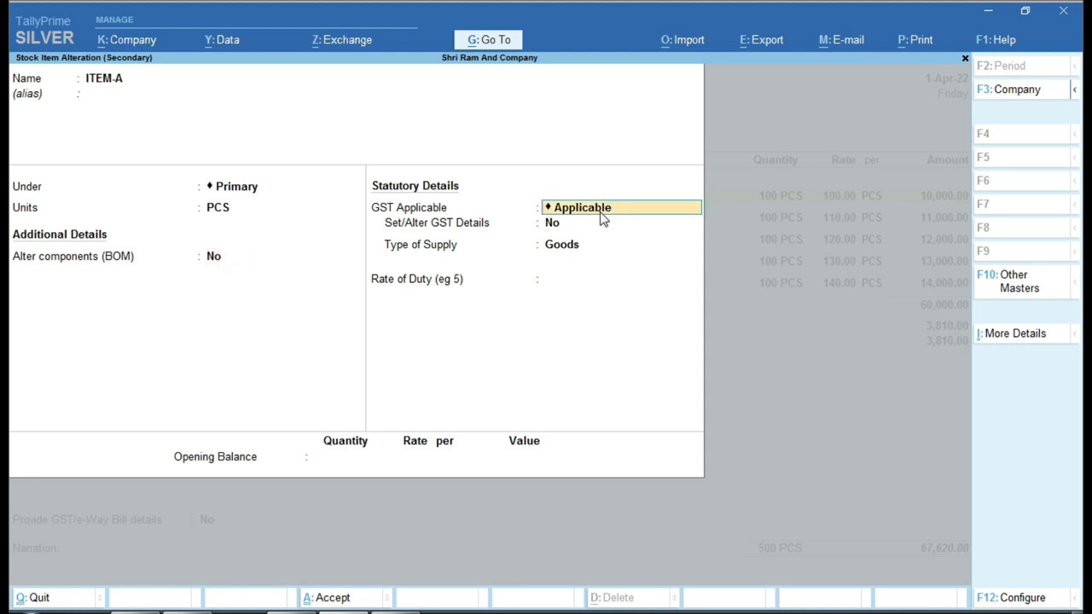
key(Return)
key(y)
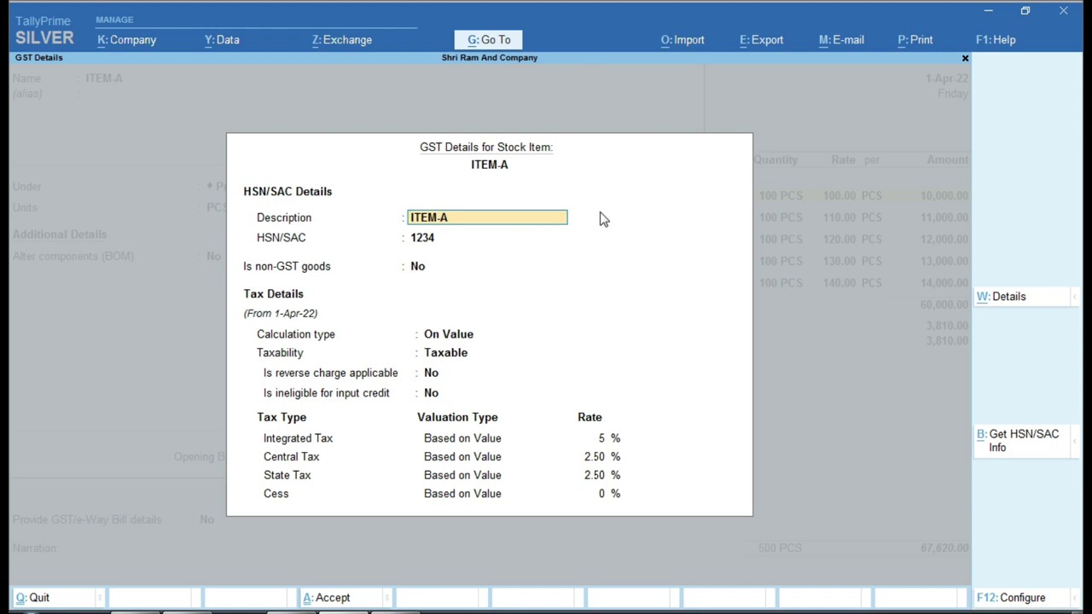
key(Return)
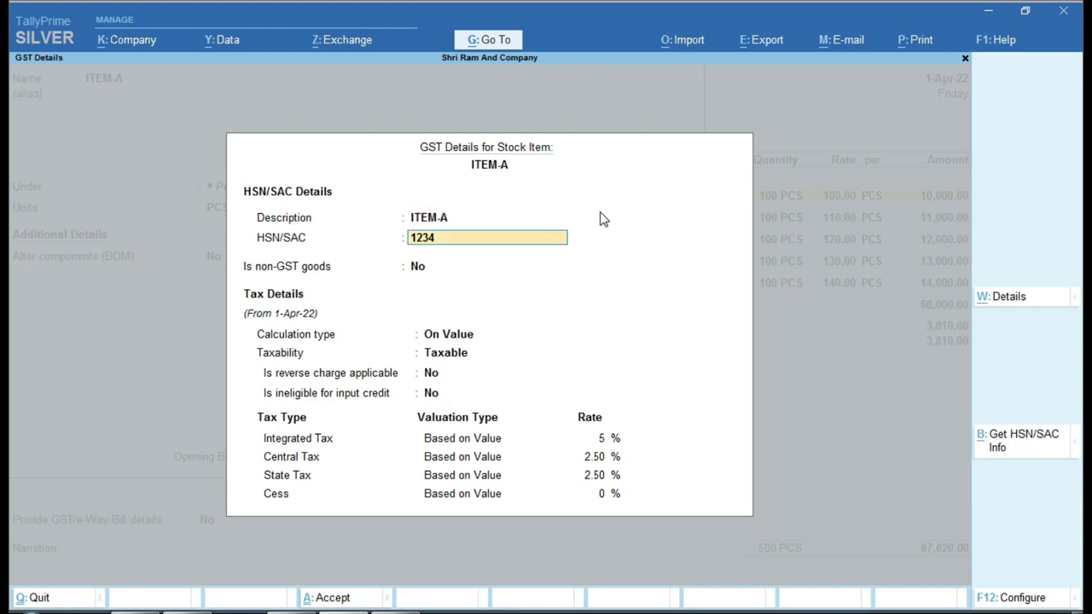
key(Return)
key(Return)
key(Return)
key(Return)
key(Return)
key(Return)
key(Return)
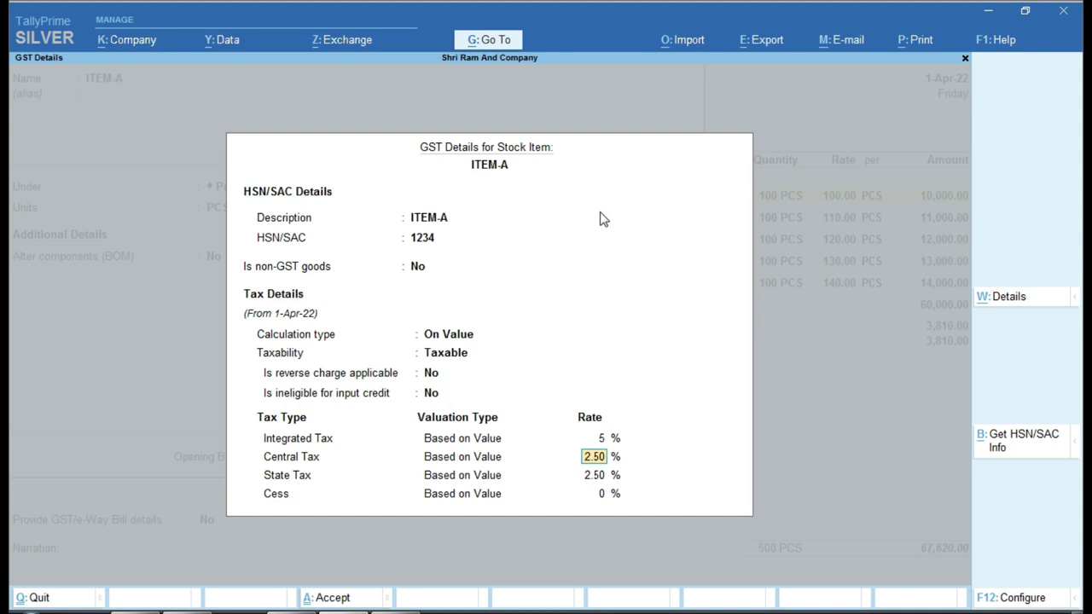
key(Return)
key(Return)
key(Return)
key(Return)
key(Return)
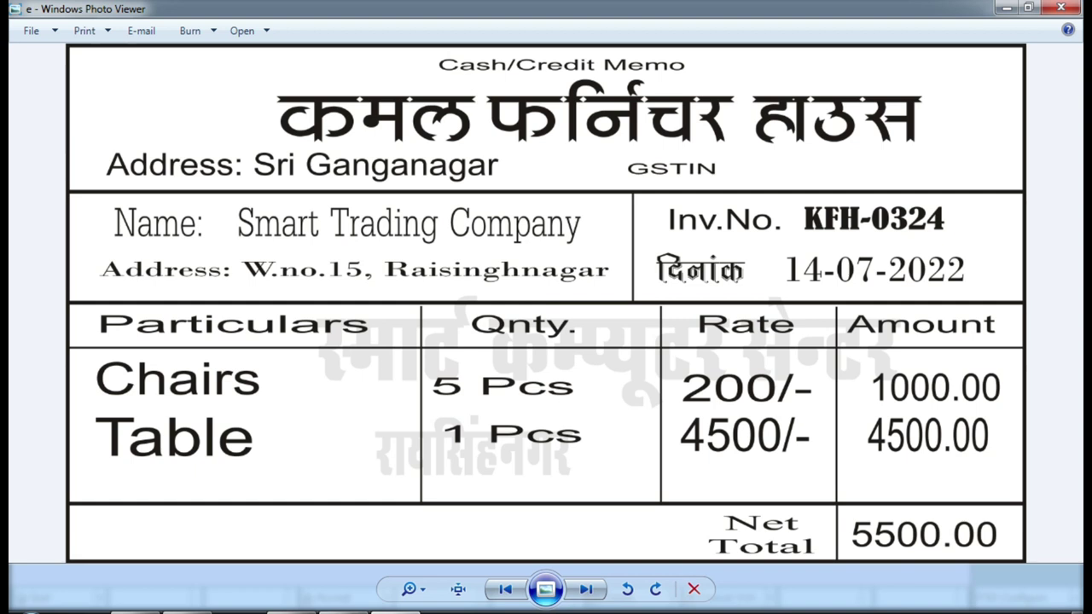
Step: Check the furniture memo again, then close the purchase voucher and Day Book to return to the Gateway of Tally
mouse_move(368, 607)
click(389, 525)
key(Escape)
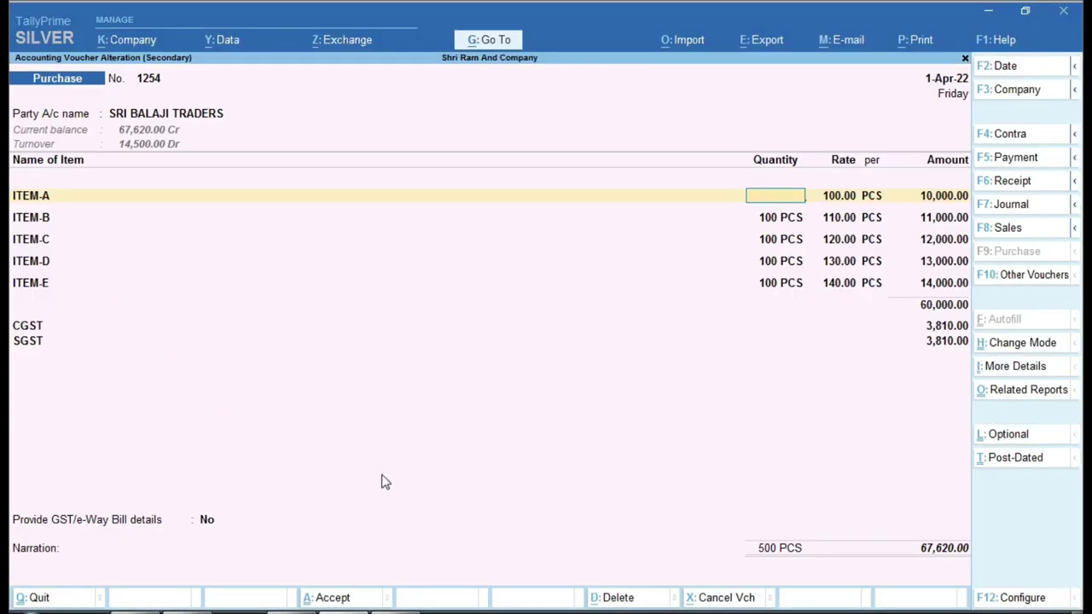
key(Escape)
key(Escape)
Step: Open a new purchase voucher from the Gateway of Tally and change its mode to Accounting Invoice
key(Home)
key(Down)
key(Down)
key(Down)
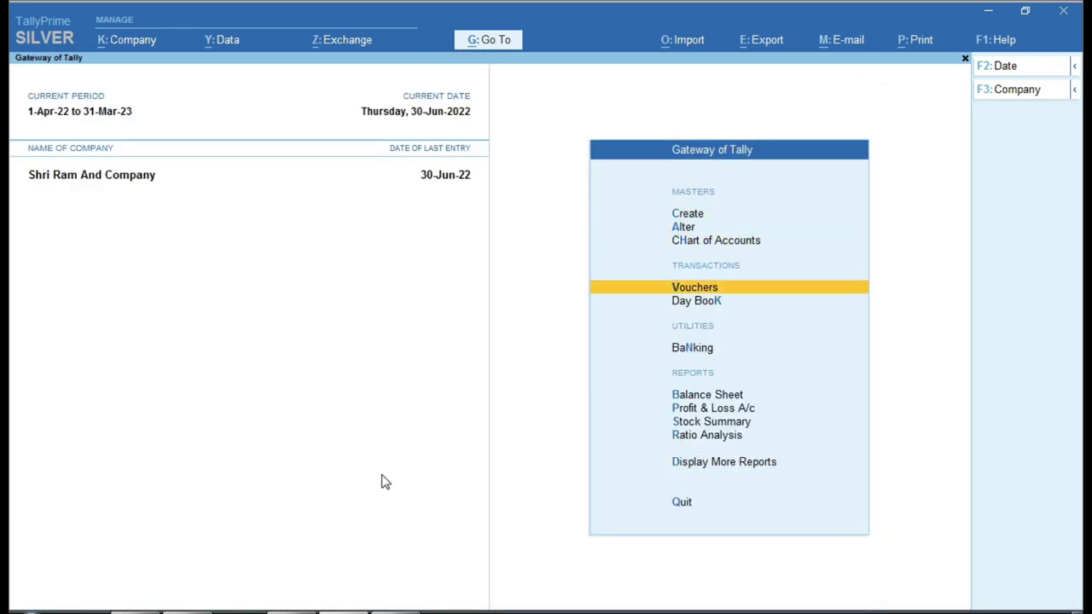
key(Return)
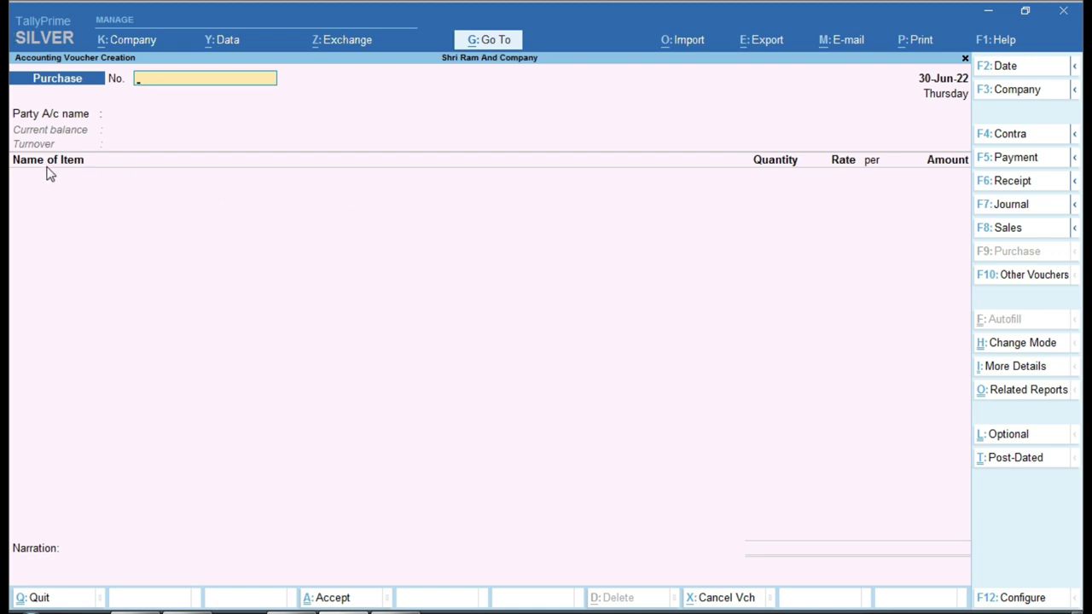
click(1022, 343)
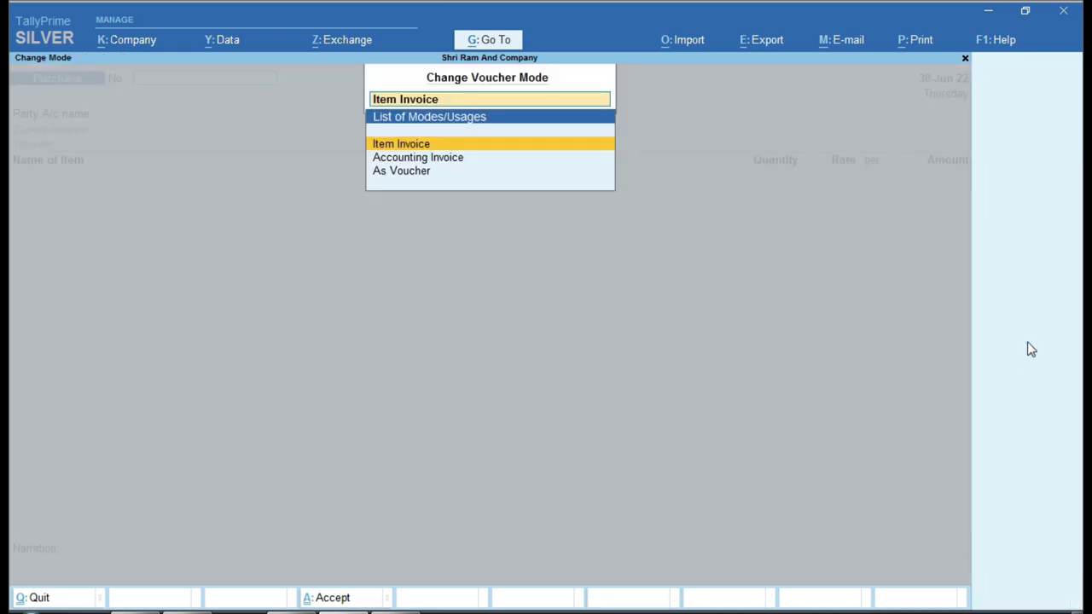
key(Down)
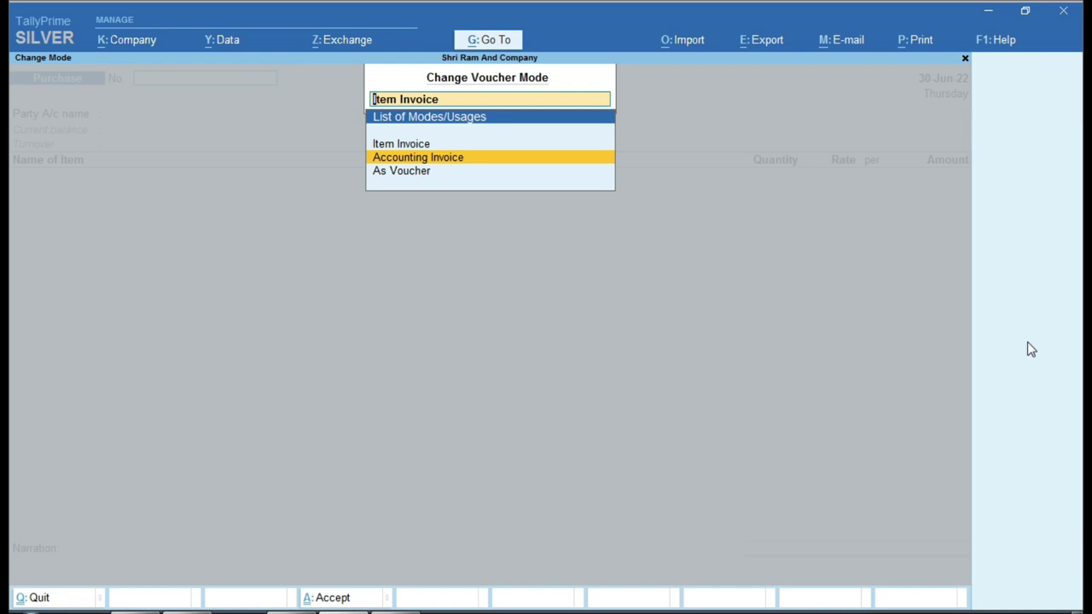
key(Return)
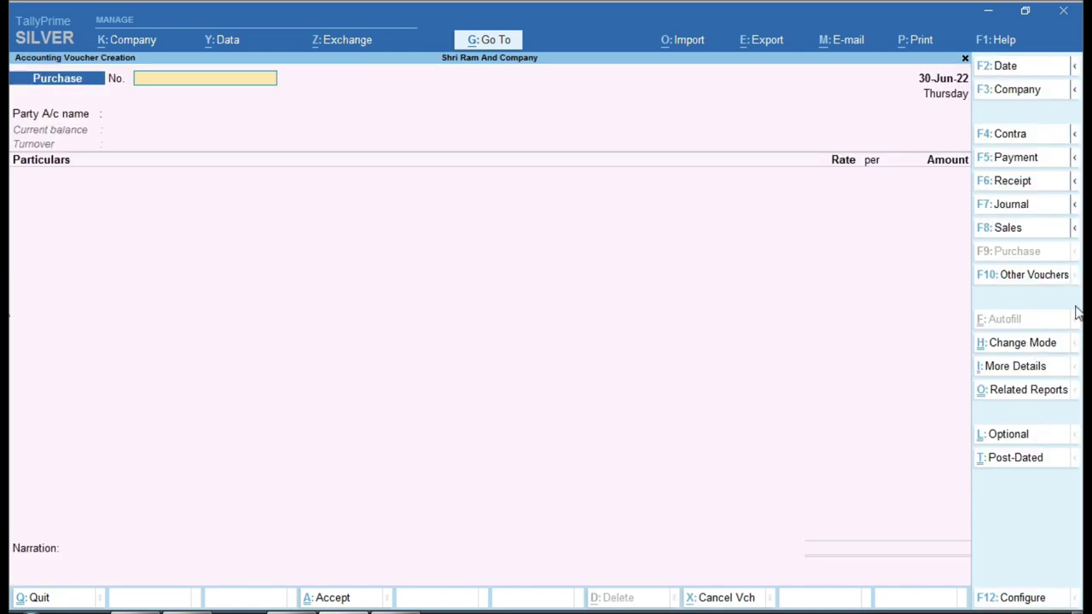
Step: Enter KFH-0324 as the purchase voucher number and set the voucher date to 14-7
key(ctrl)
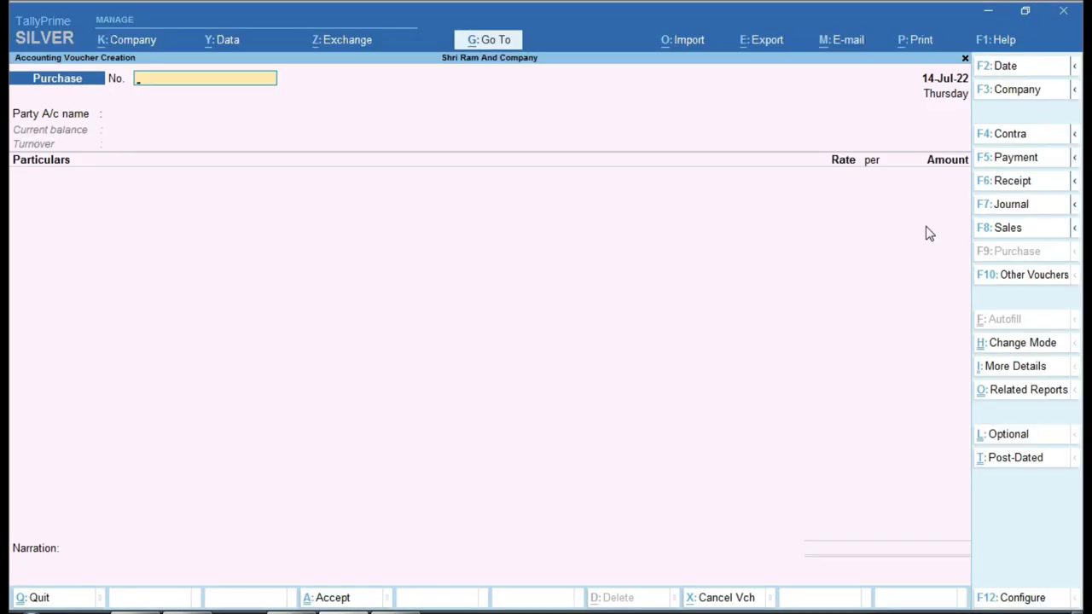
text(KG)
key(BackSpace)
text(FH-0324)
key(Return)
key(F2)
text(14-7)
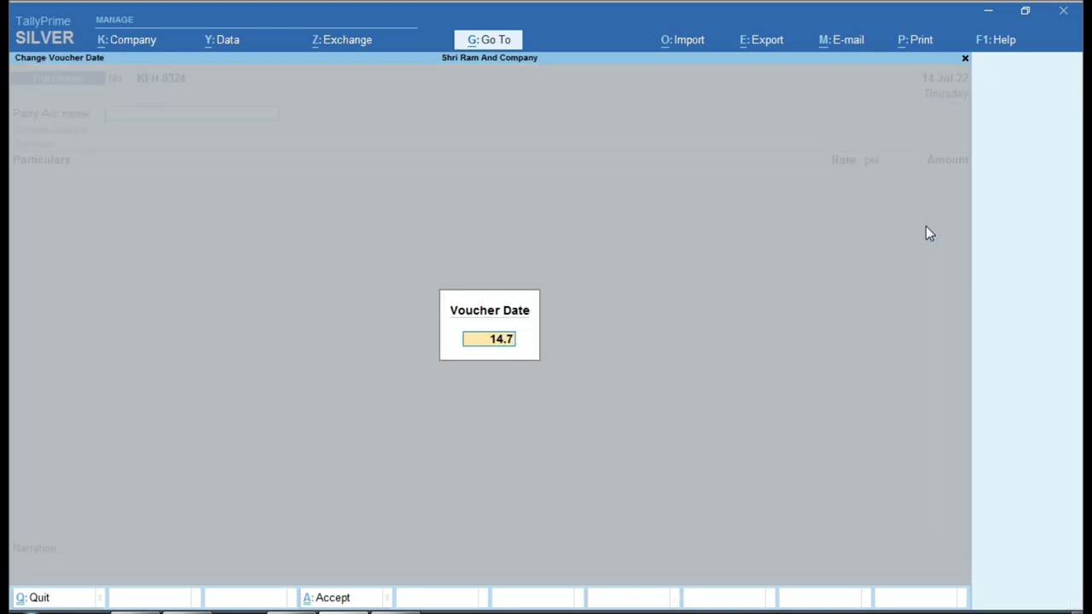
key(Return)
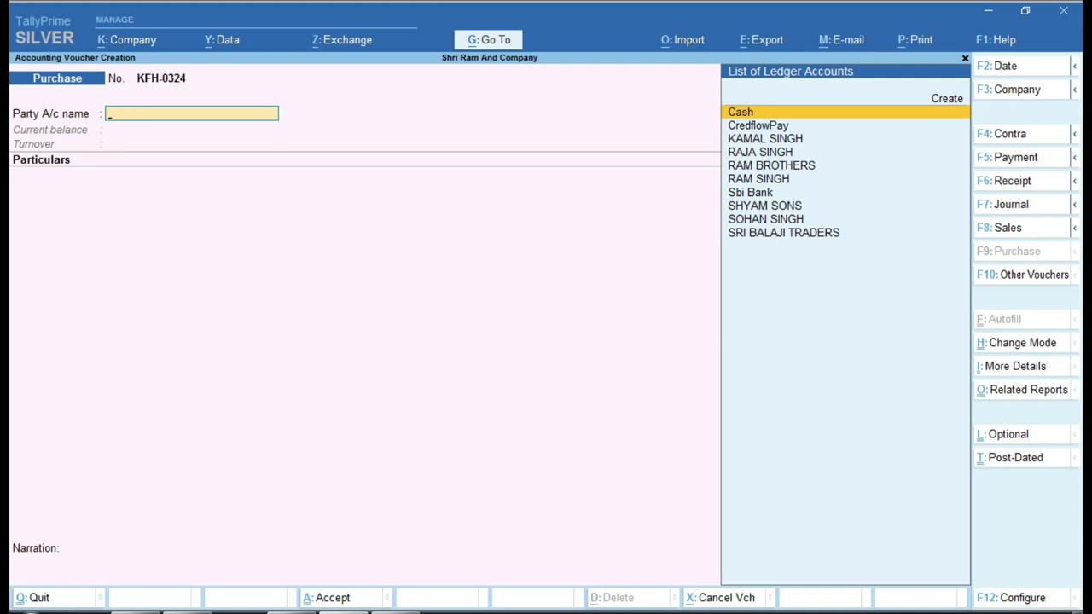
Step: Check the supplier on the furniture memo and start a party ledger named KAMAL FURNITURE HOUSE under Sundry Creditors
key(alt+Tab)
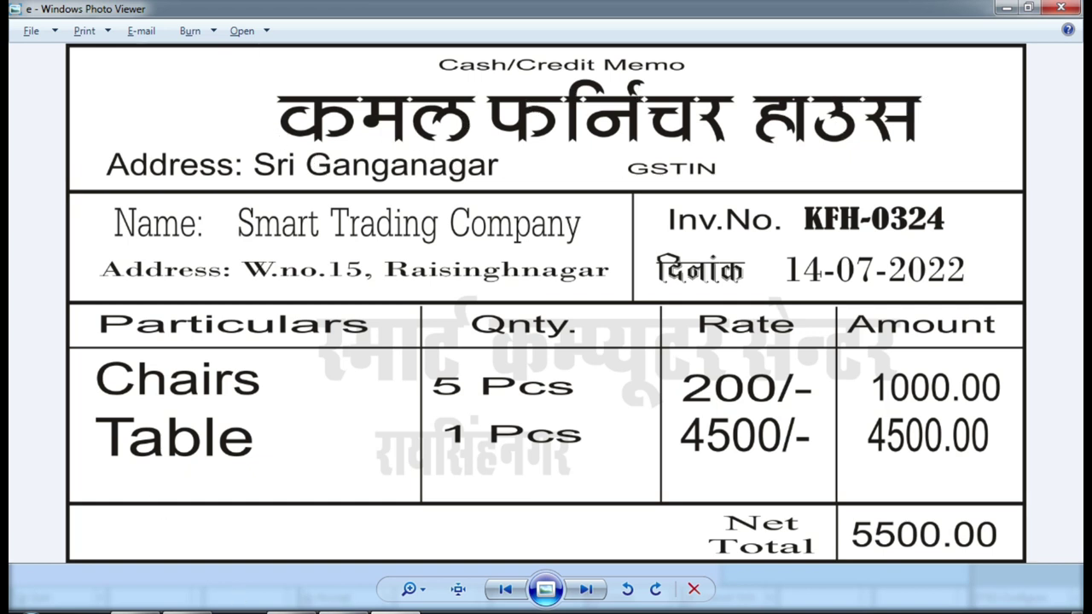
click(345, 612)
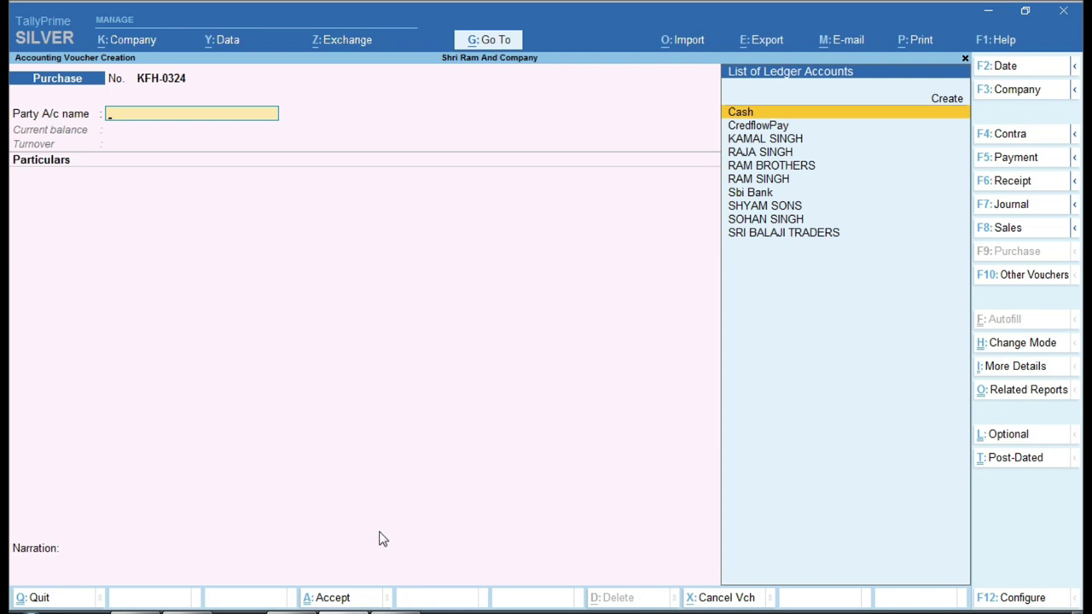
key(alt+c)
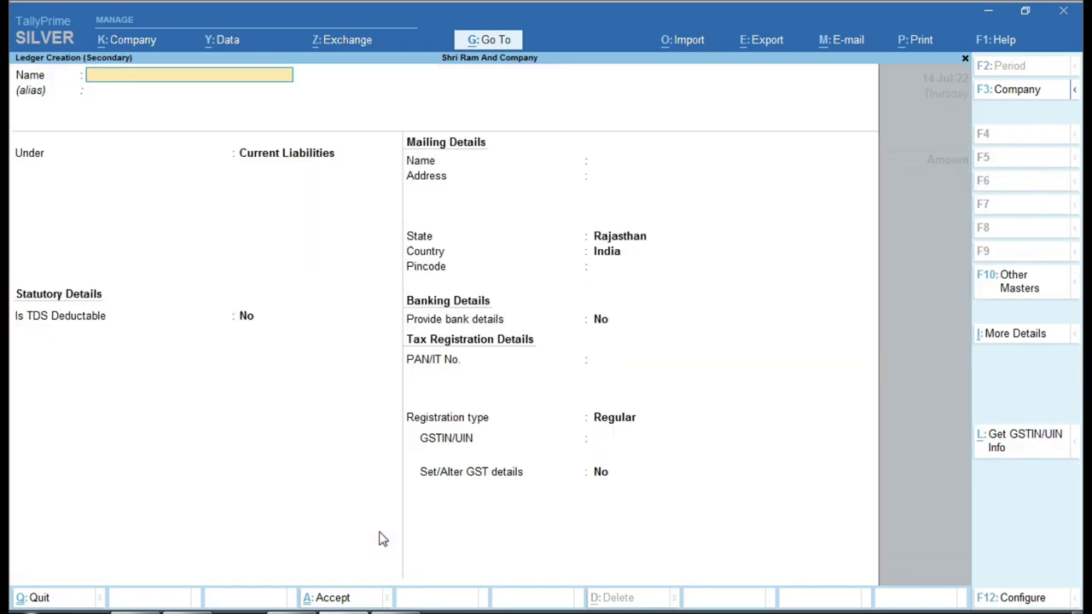
text(KAMAL FURNITU)
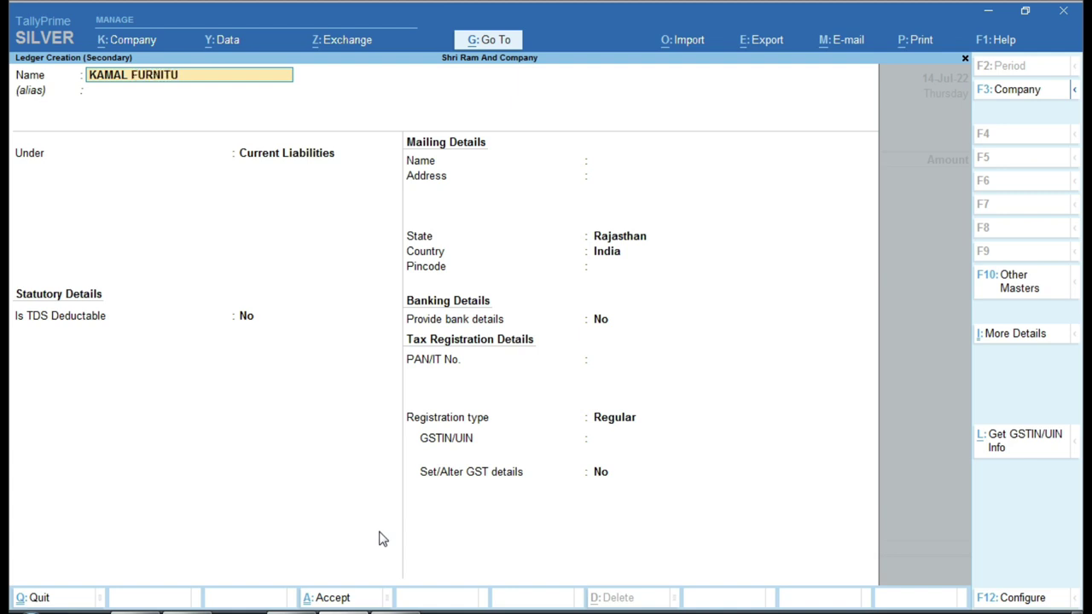
text(RE HOUSE)
key(Return)
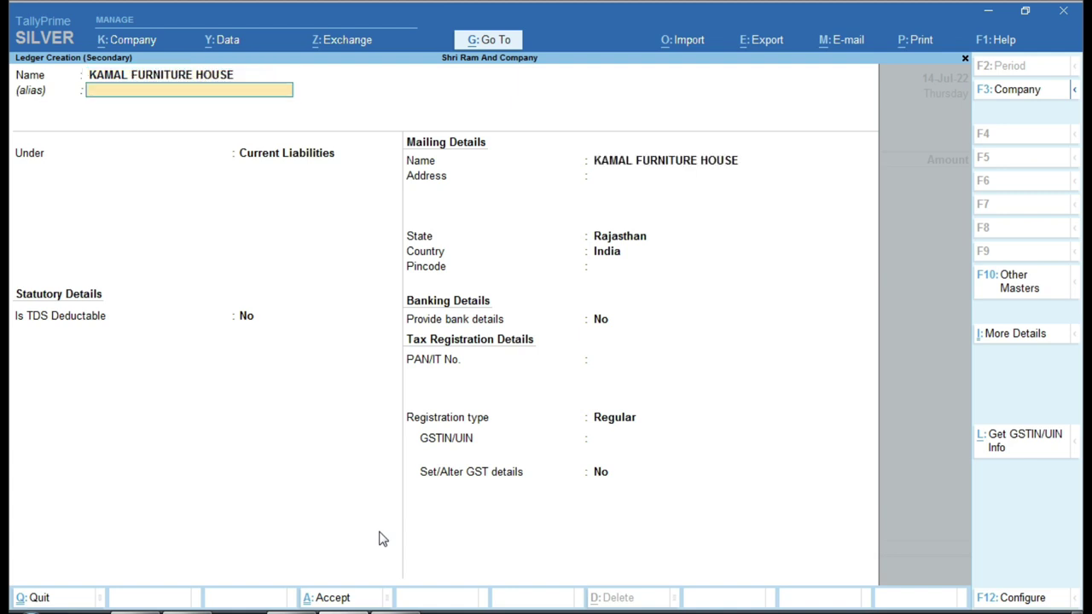
key(Return)
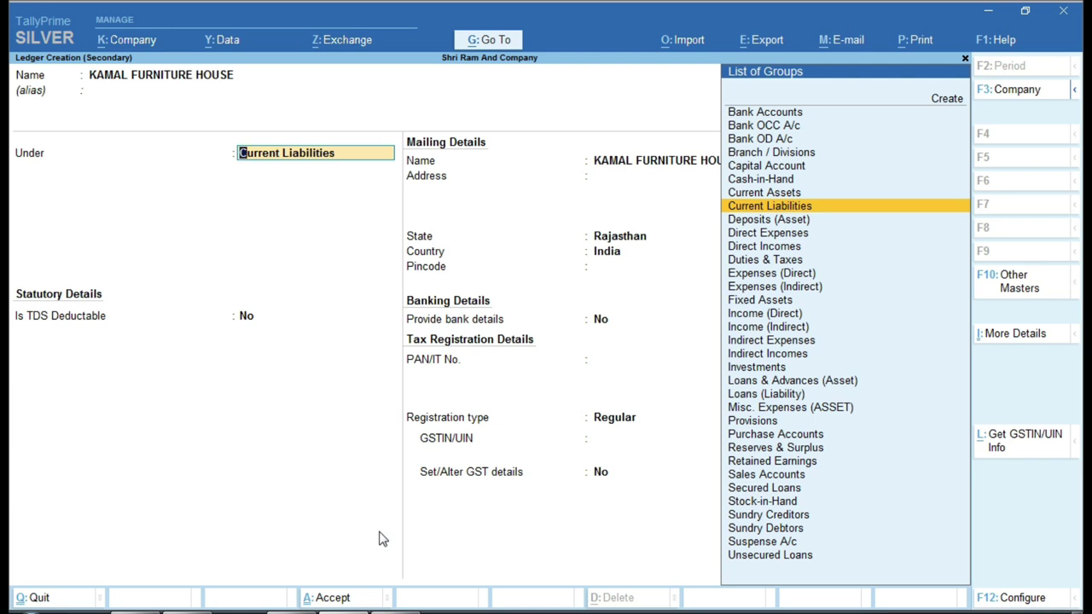
text(SUN)
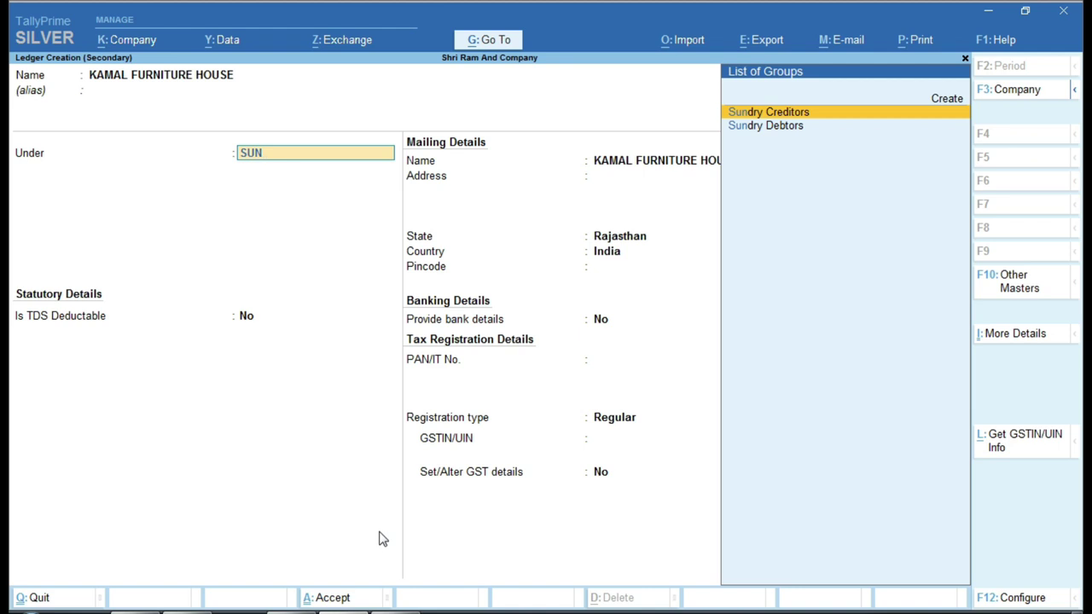
key(Return)
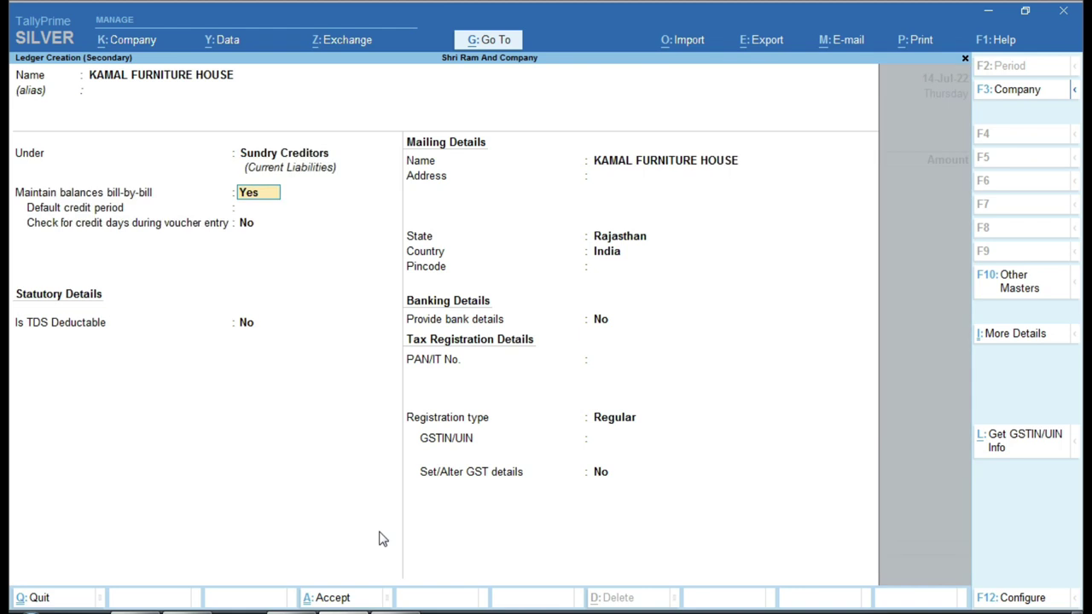
Step: Keep the remaining details of the KAMAL FURNITURE HOUSE ledger at their defaults and save it as the voucher's party
key(Return)
key(Return)
key(Return)
key(Return)
key(Return)
key(Return)
key(Return)
key(Return)
key(Return)
key(Return)
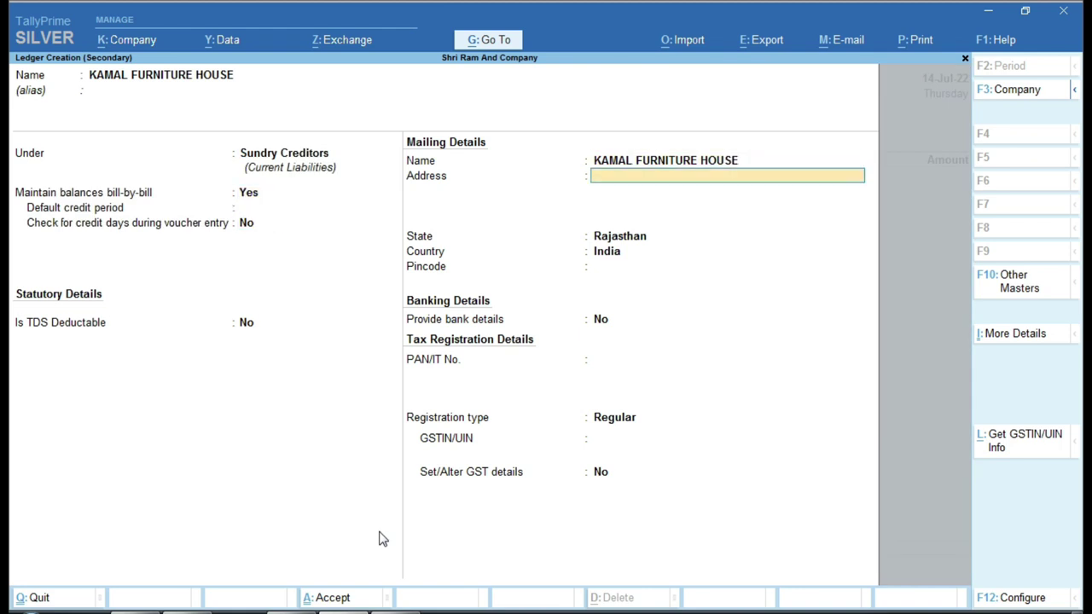
key(Return)
key(Return)
key(Return)
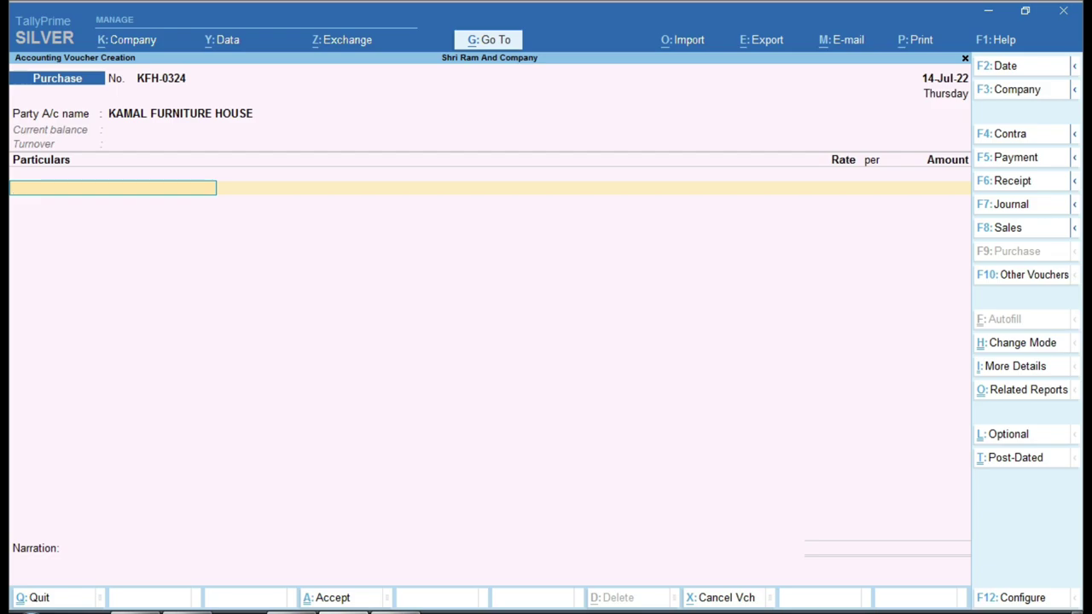
Step: Check the memo's particulars and start a ledger named FURNITURE under Fixed Assets for the voucher line
click(409, 610)
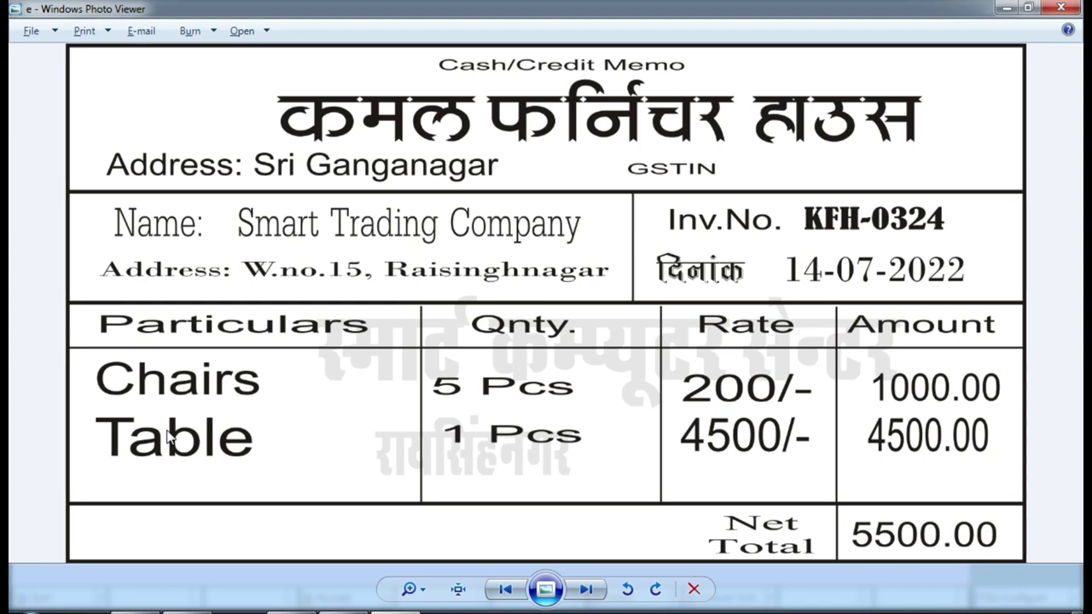
click(322, 603)
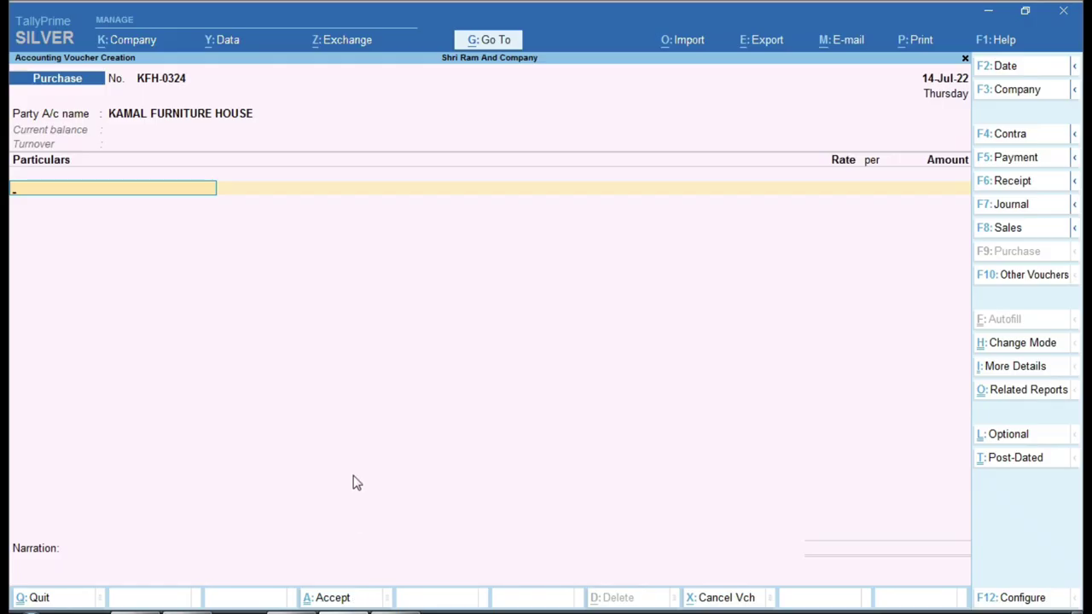
key(alt+c)
text(FURNITURE)
key(Return)
key(Return)
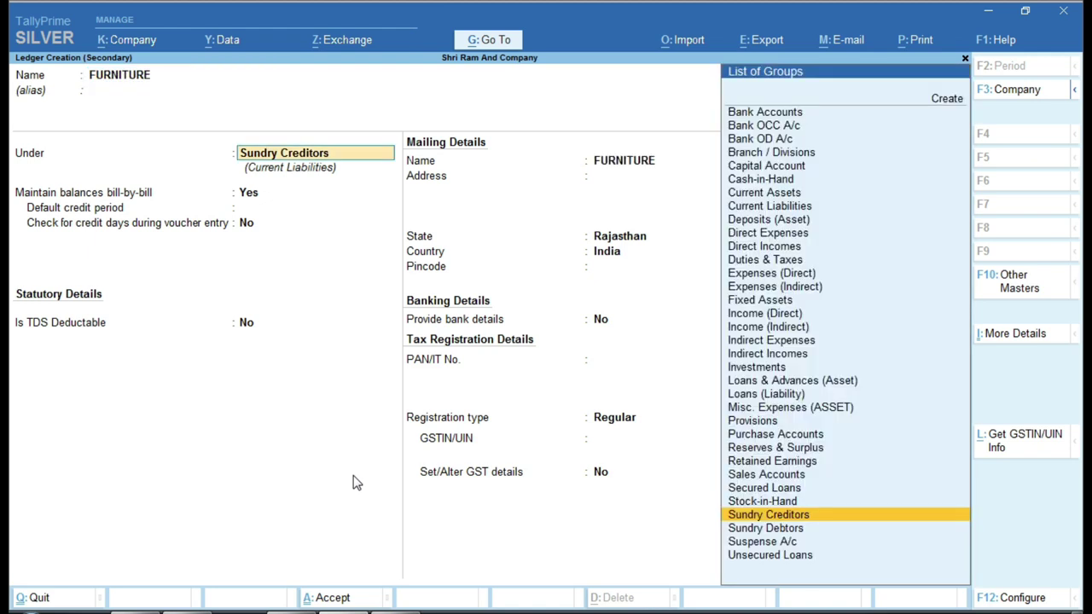
text(FIX)
key(Return)
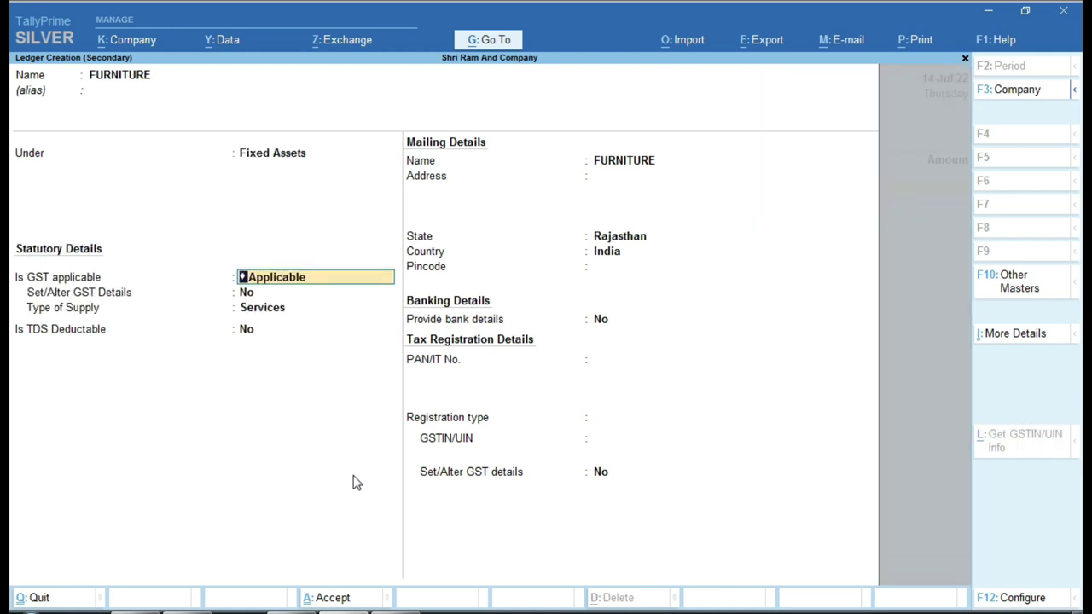
Step: Set GST to Not Applicable for the FURNITURE ledger and check this against the furniture memo
key(BackSpace)
key(Down)
key(Down)
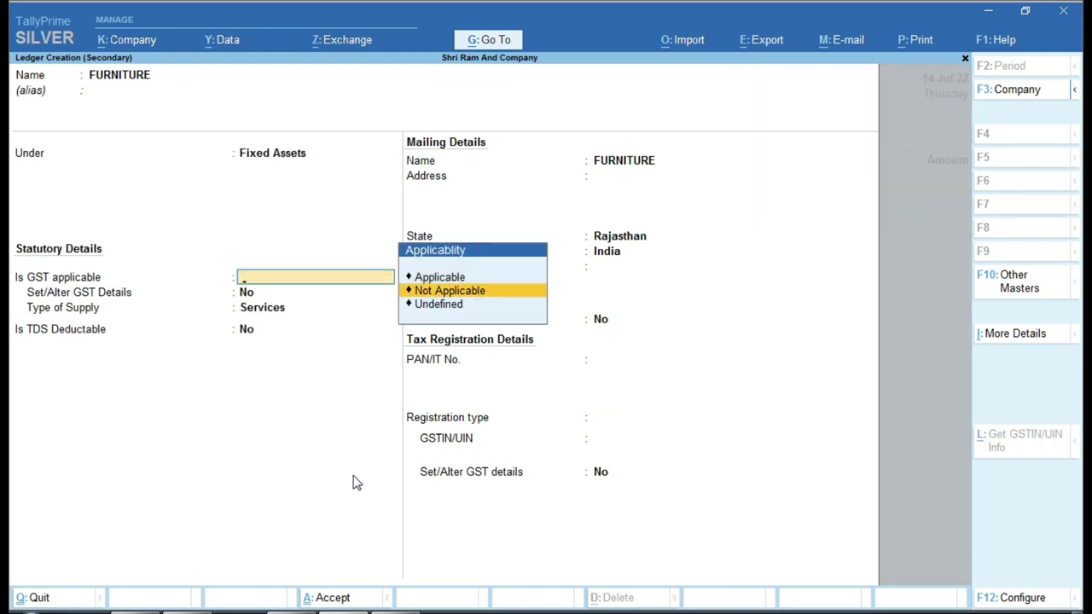
key(Return)
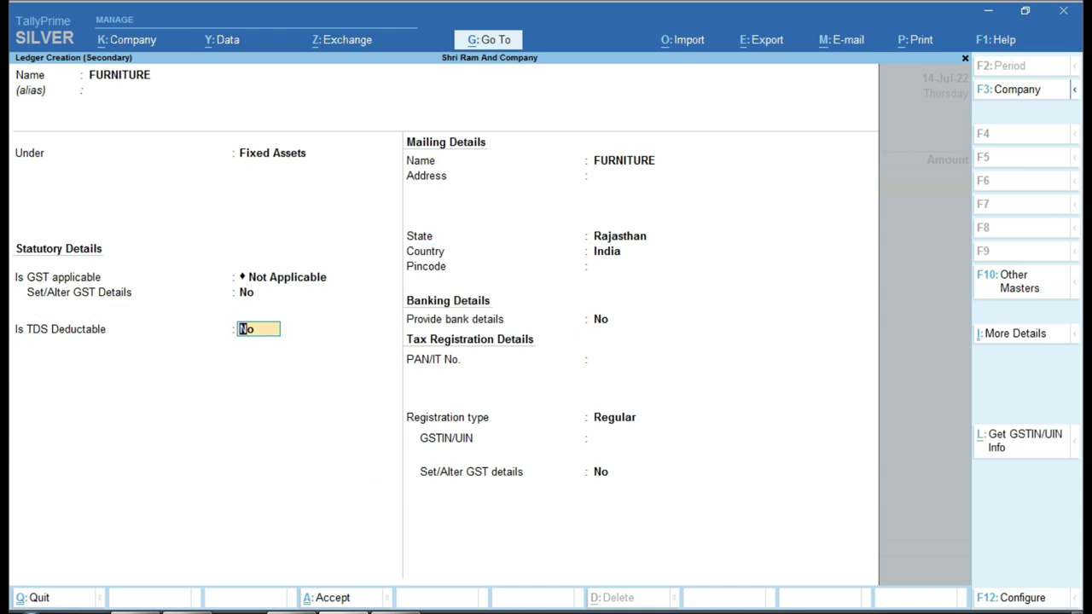
key(alt+Tab)
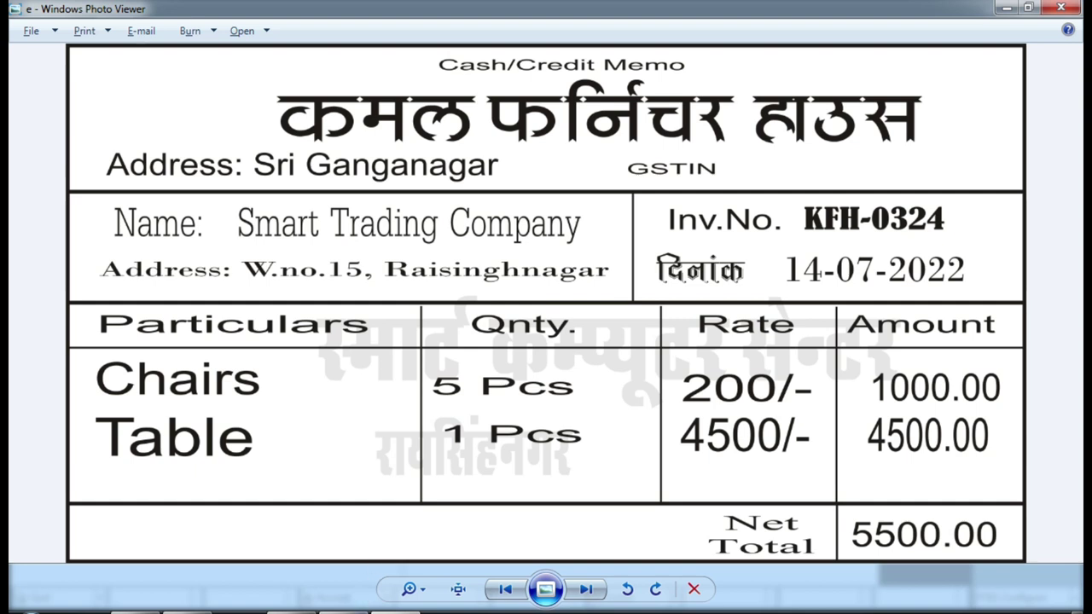
click(316, 608)
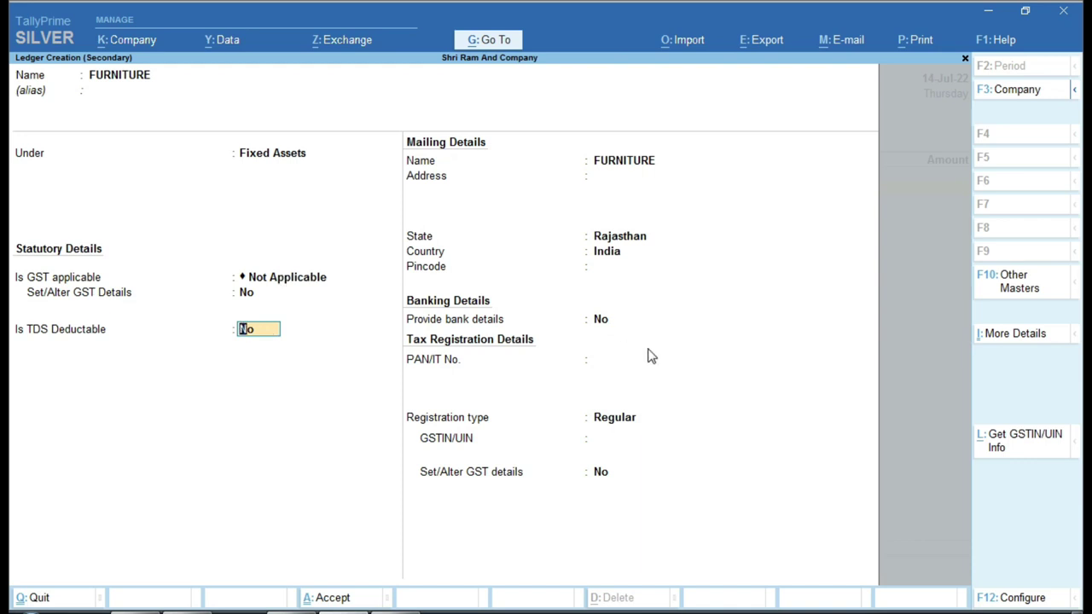
Step: Accept the FURNITURE ledger's remaining details unchanged and save it into the voucher's particulars
key(Return)
key(Return)
key(Return)
key(Return)
key(Return)
key(Return)
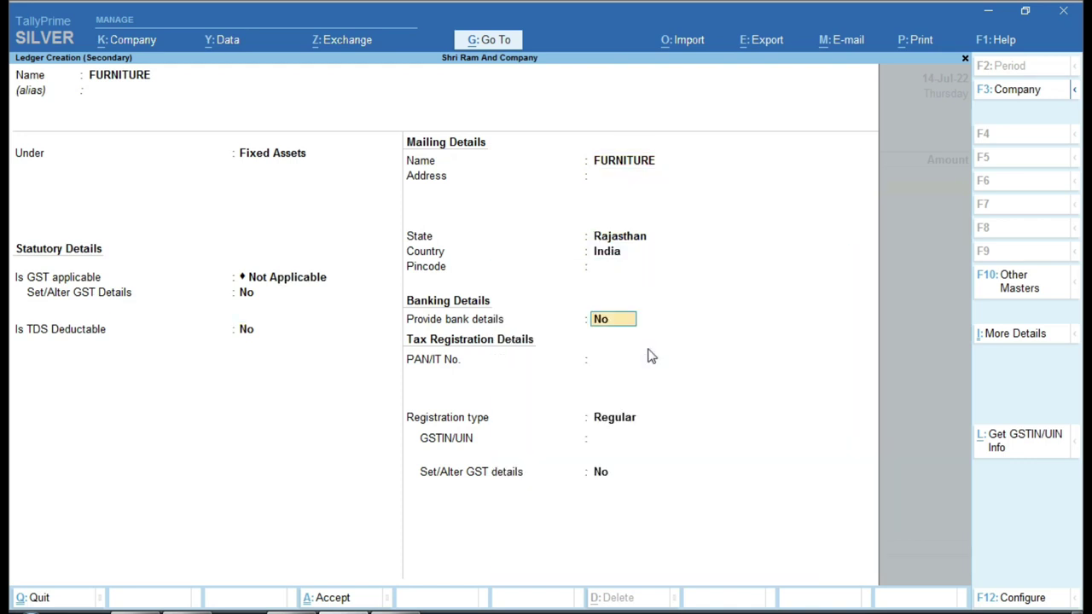
key(Down)
key(Return)
key(Return)
key(Return)
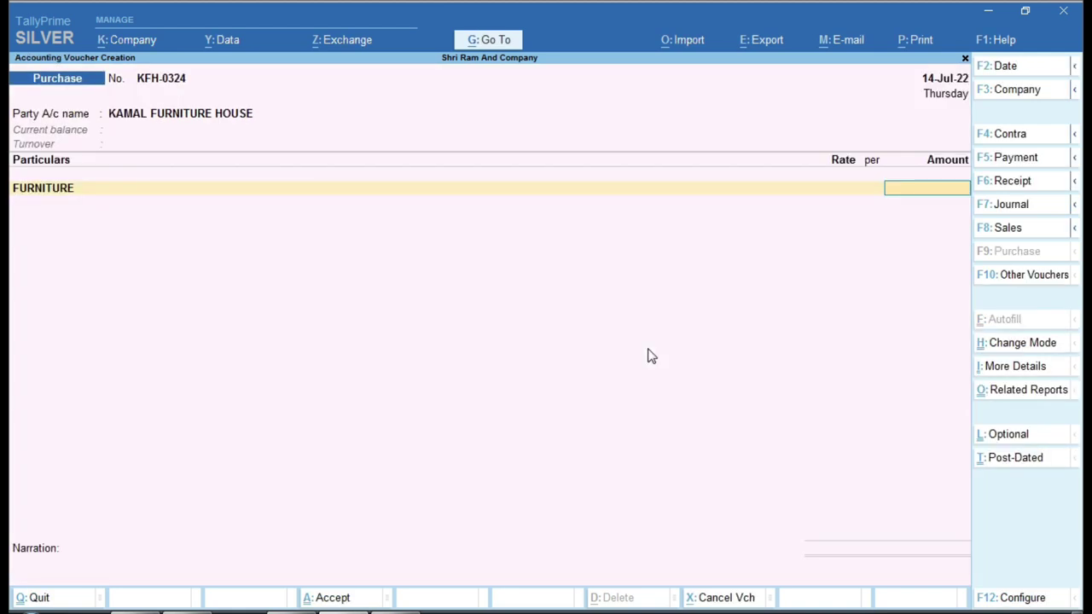
Step: Enter 5500 as the FURNITURE amount and accept the party's bill-wise details as a New Ref
text(5500)
key(Return)
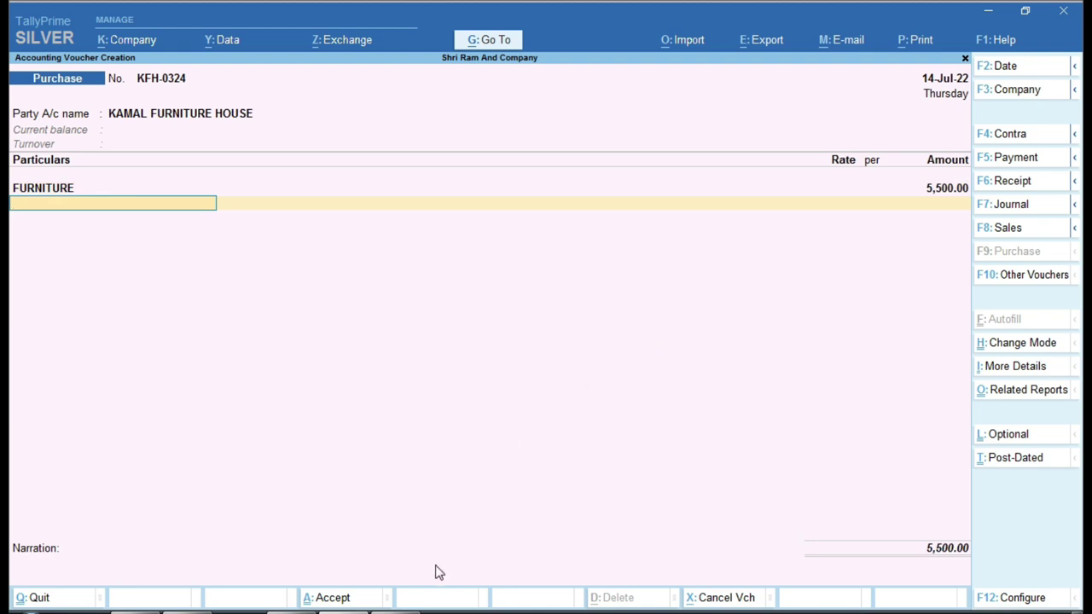
mouse_move(435, 573)
click(394, 520)
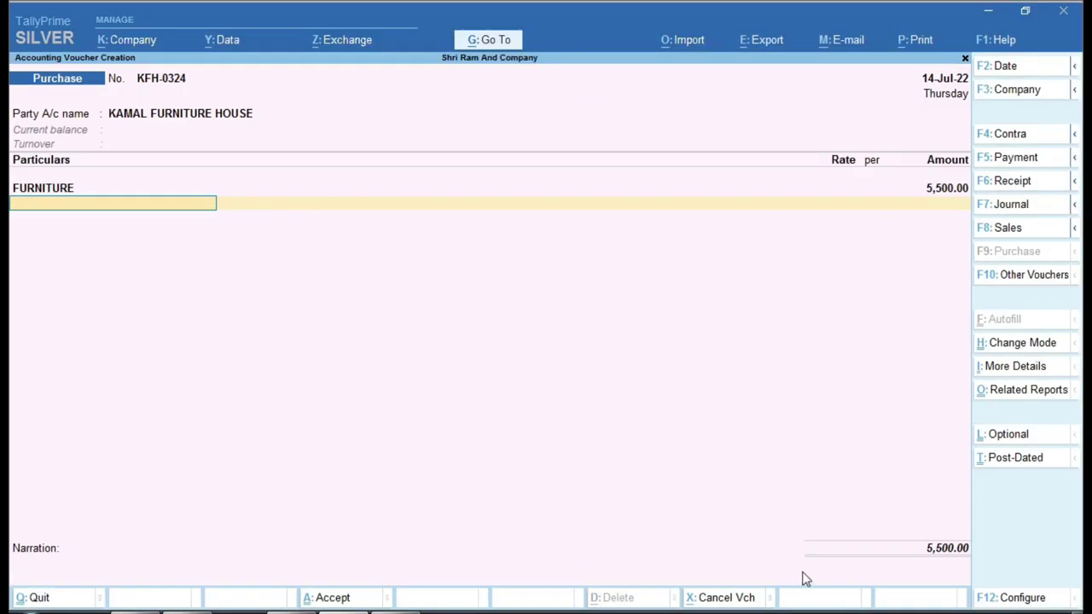
click(343, 611)
key(Return)
key(Return)
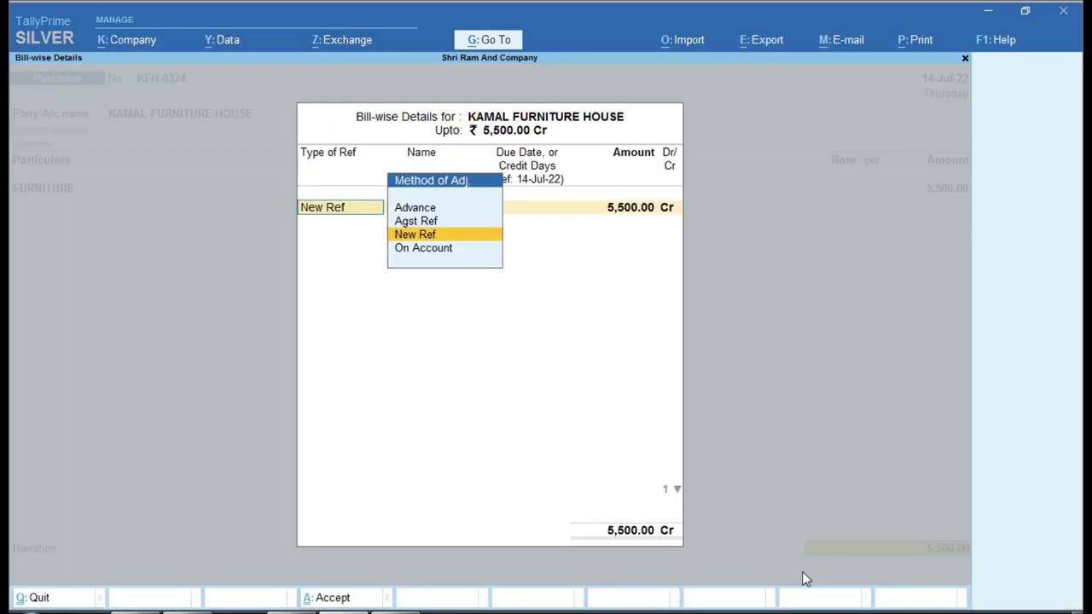
key(Return)
key(Return)
key(Return)
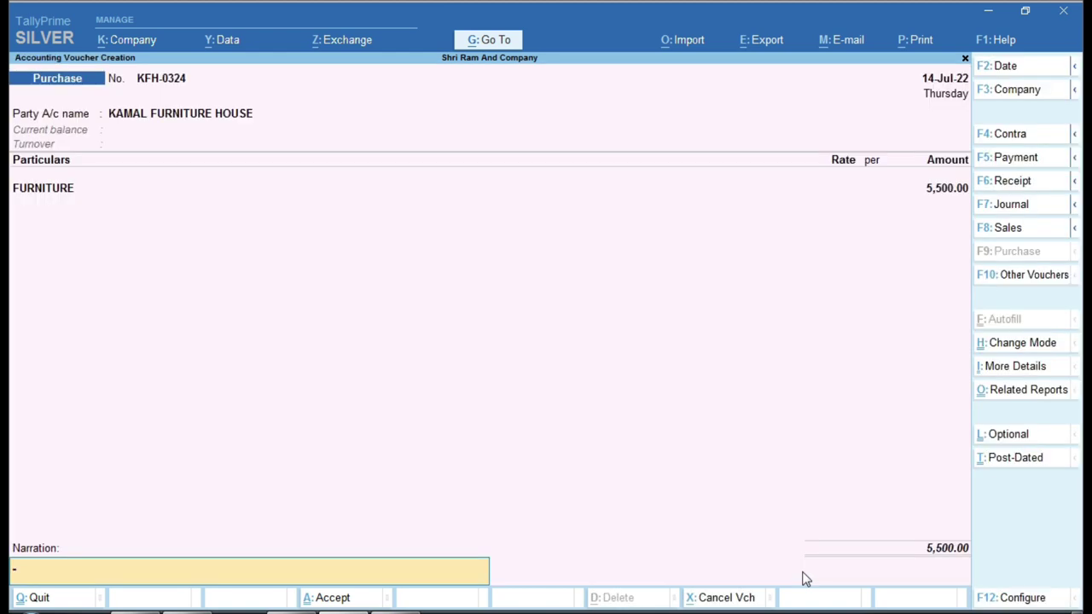
Step: Add the narration CHAIRS AND TABLE, save the purchase voucher and return to the Gateway of Tally
text(CHAIRS AND TABLE)
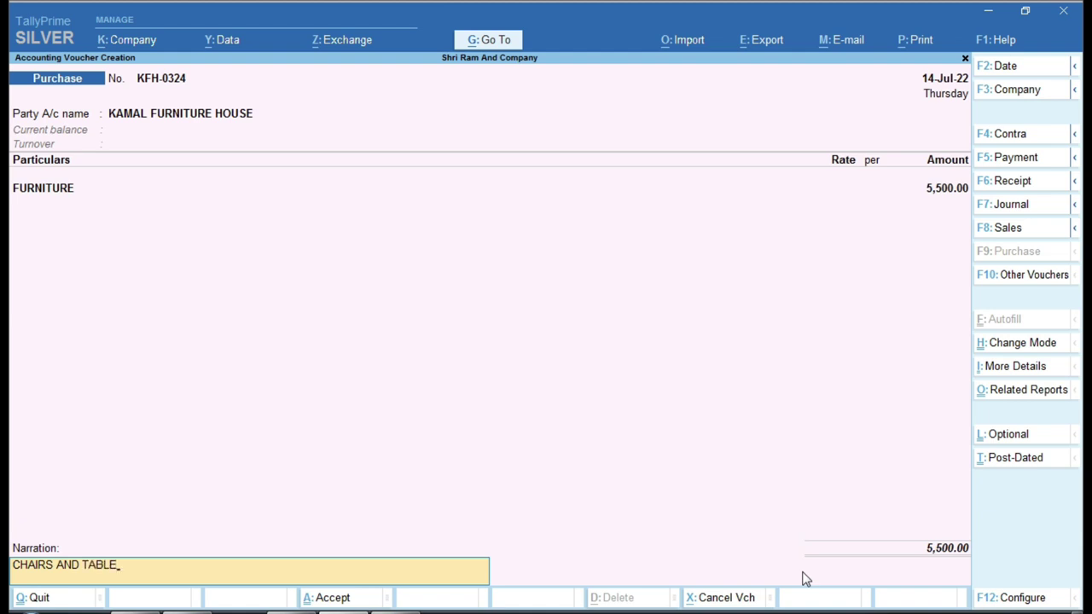
key(Return)
key(Return)
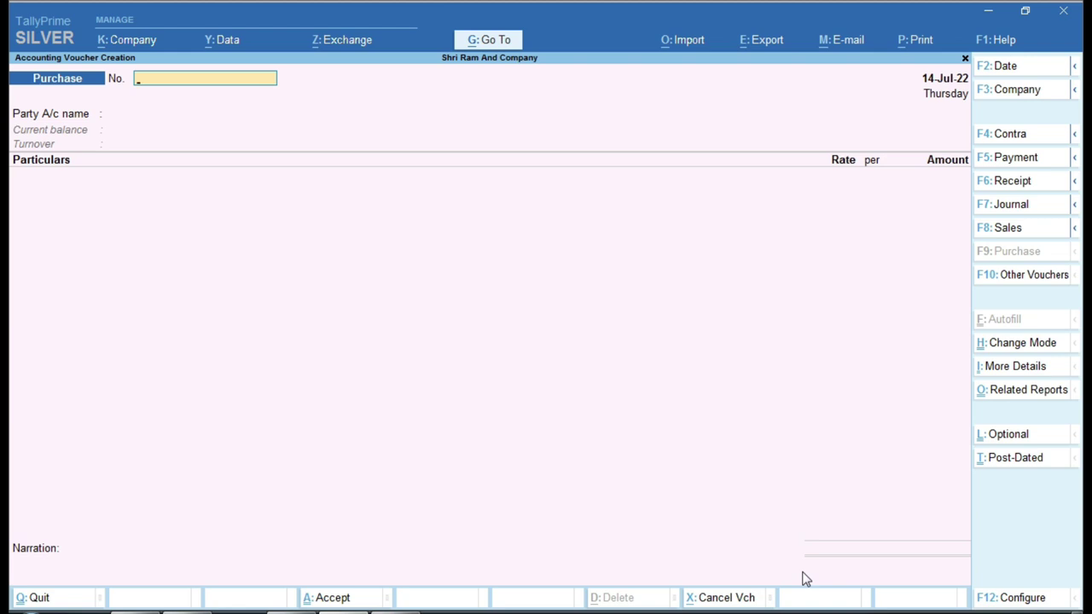
key(Escape)
key(Up)
key(Up)
key(Up)
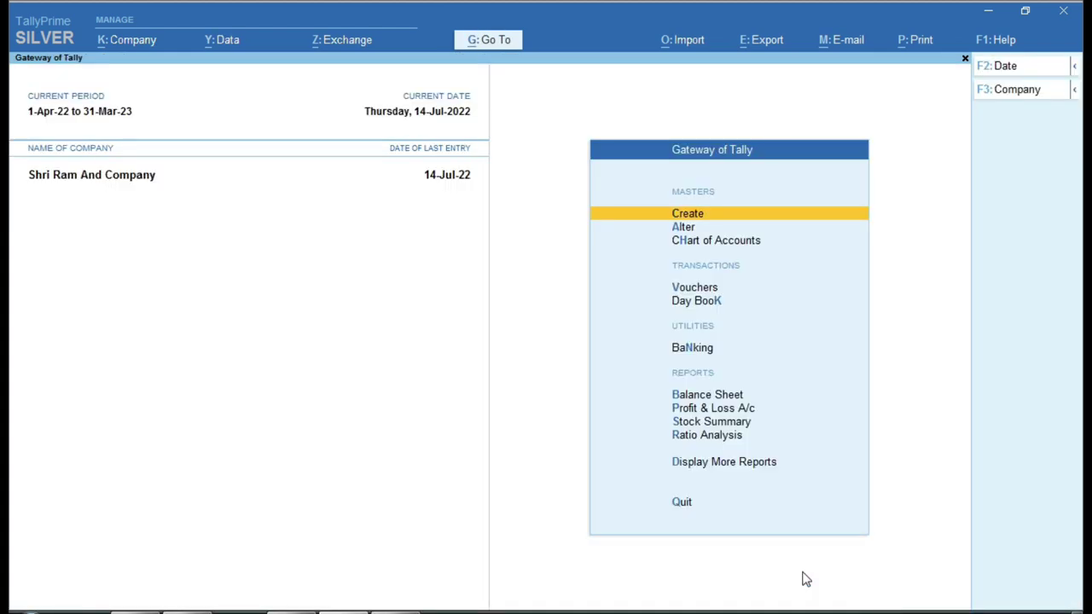
Step: Open the Balance Sheet in its detailed view and check the FURNITURE entry under Fixed Assets
key(Down)
key(Down)
key(Down)
key(Down)
key(Down)
key(Down)
key(Down)
key(Up)
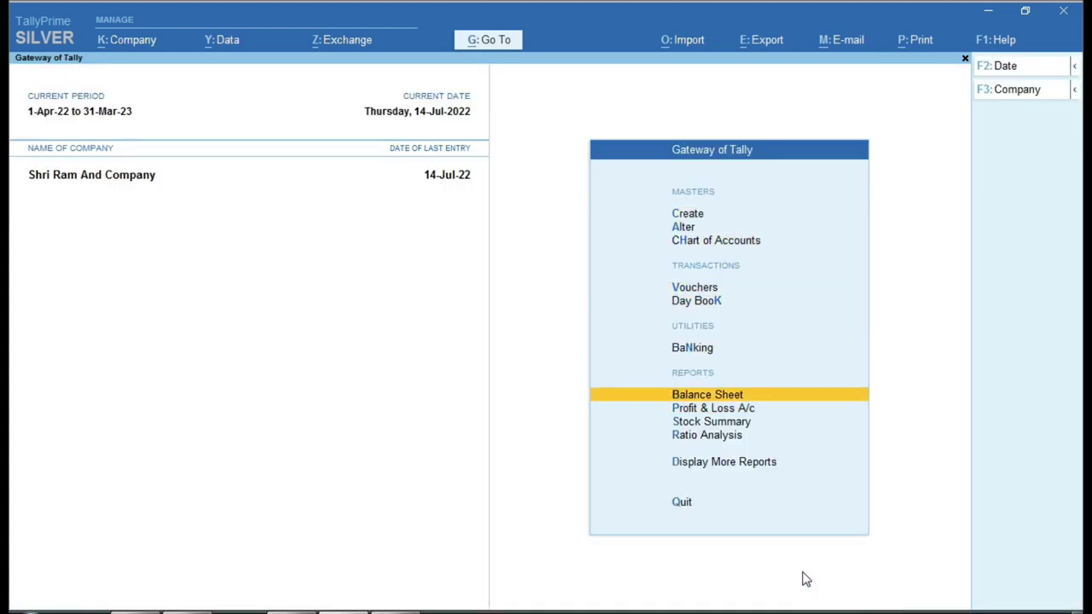
key(Return)
key(alt+F5)
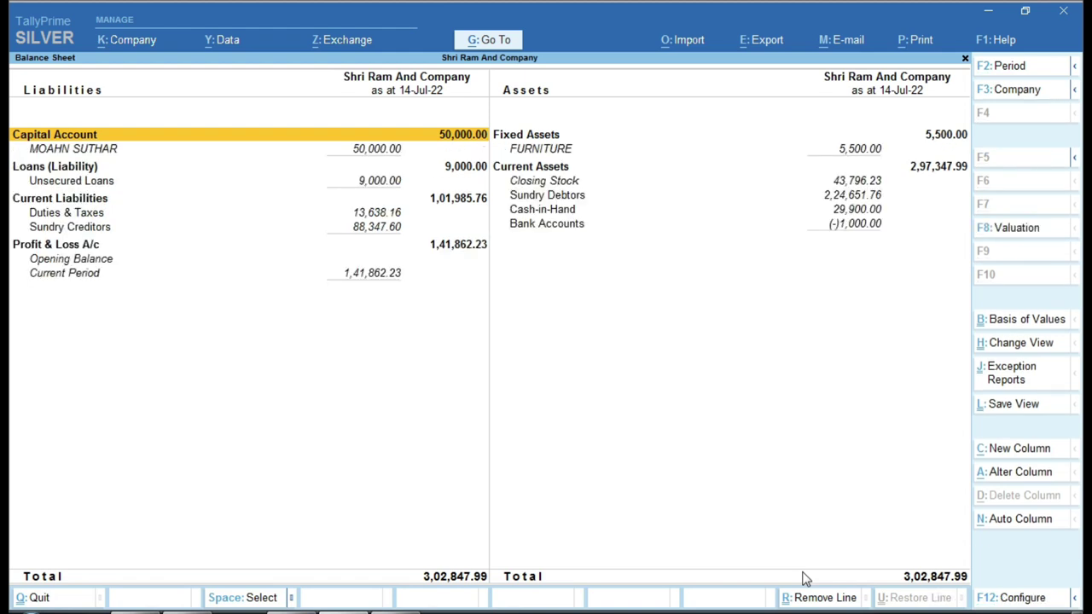
key(Down)
key(Right)
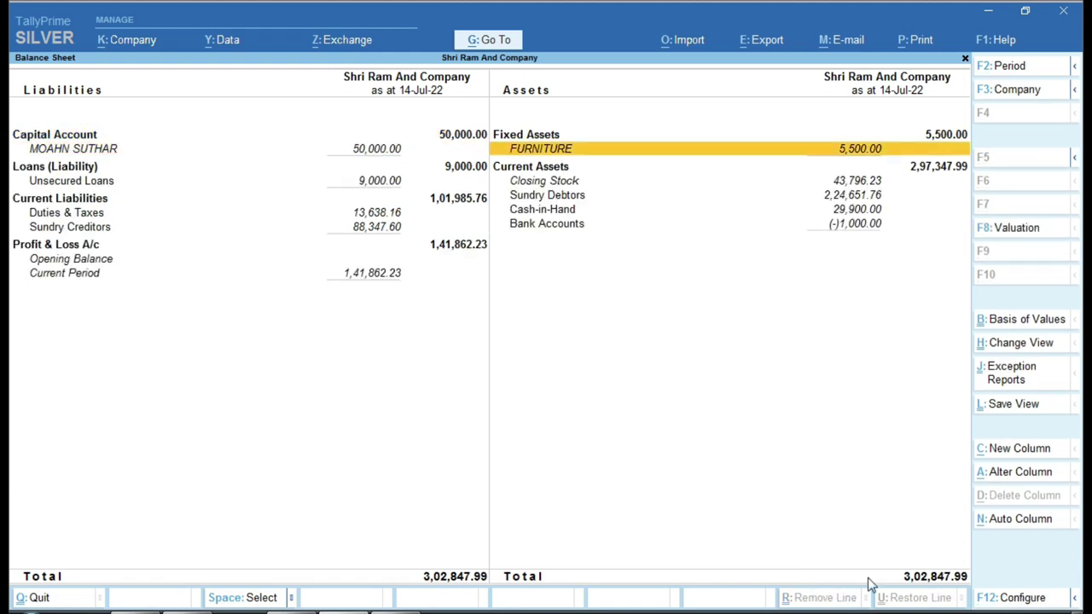
Step: Drill into Sundry Creditors to check KAMAL FURNITURE HOUSE, and return to the Gateway of Tally without quitting
key(ctrl)
key(Down)
key(Left)
key(Down)
key(Down)
key(Return)
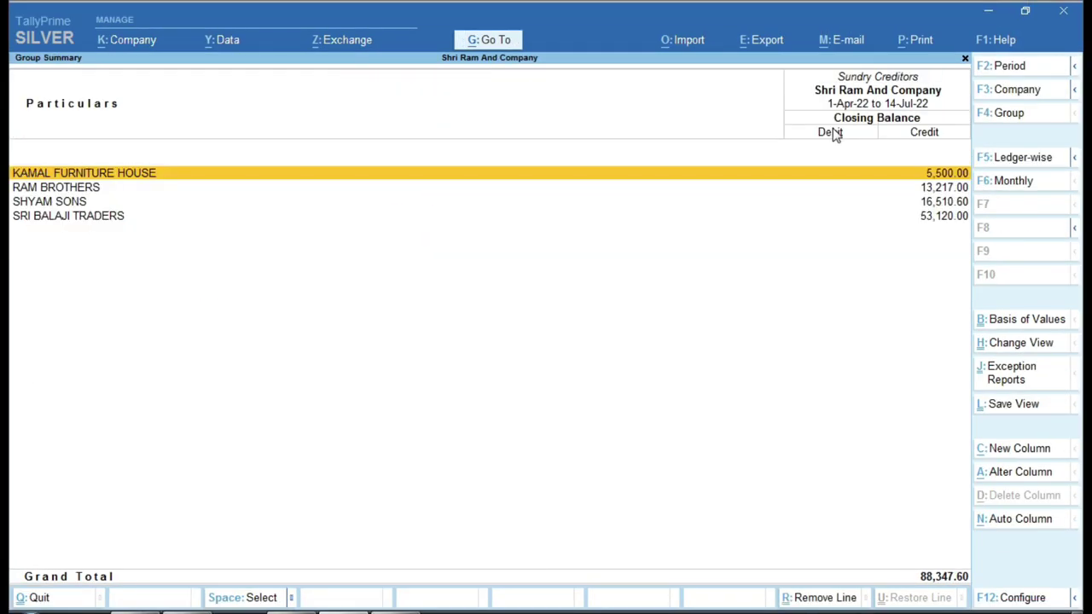
key(Down)
key(Up)
key(Escape)
key(Escape)
key(Escape)
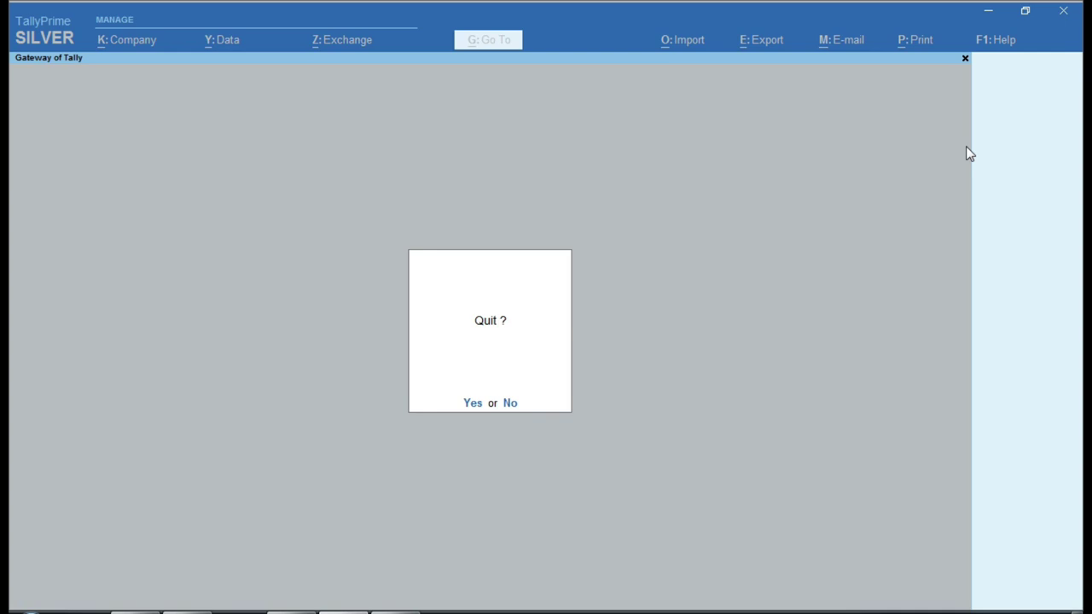
key(n)
Step: Start a Journal voucher and debit the FURNITURE ledger with 5500
key(Down)
key(Down)
key(Down)
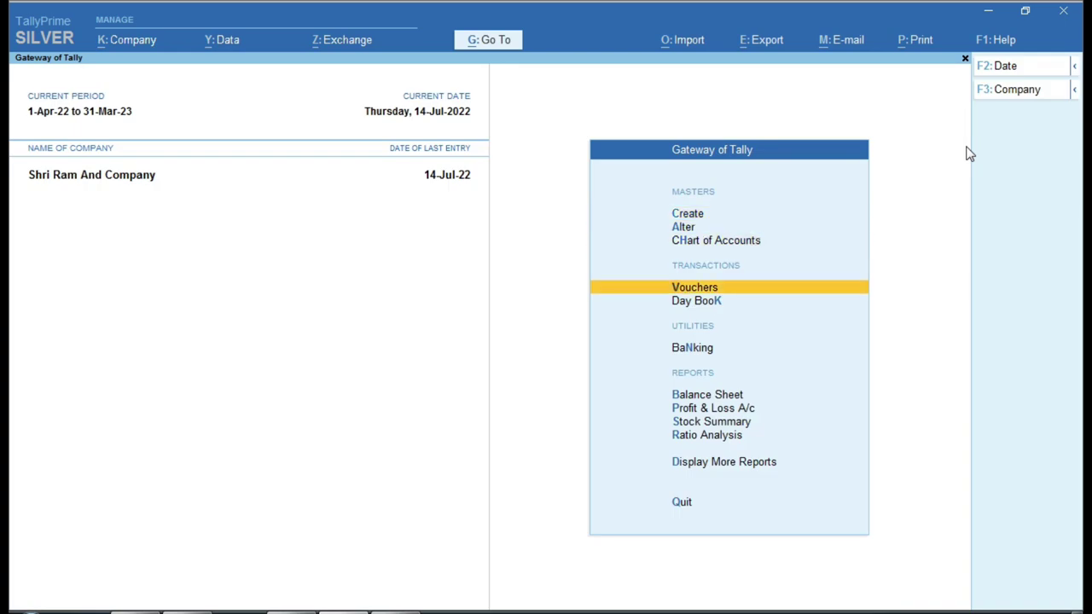
key(Return)
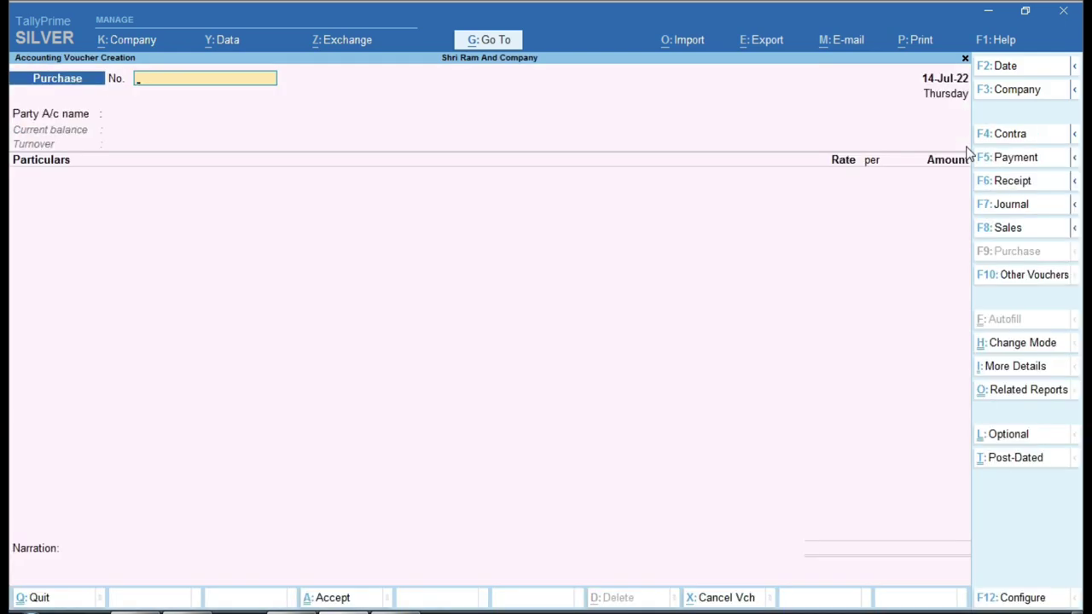
key(F7)
text(FUR)
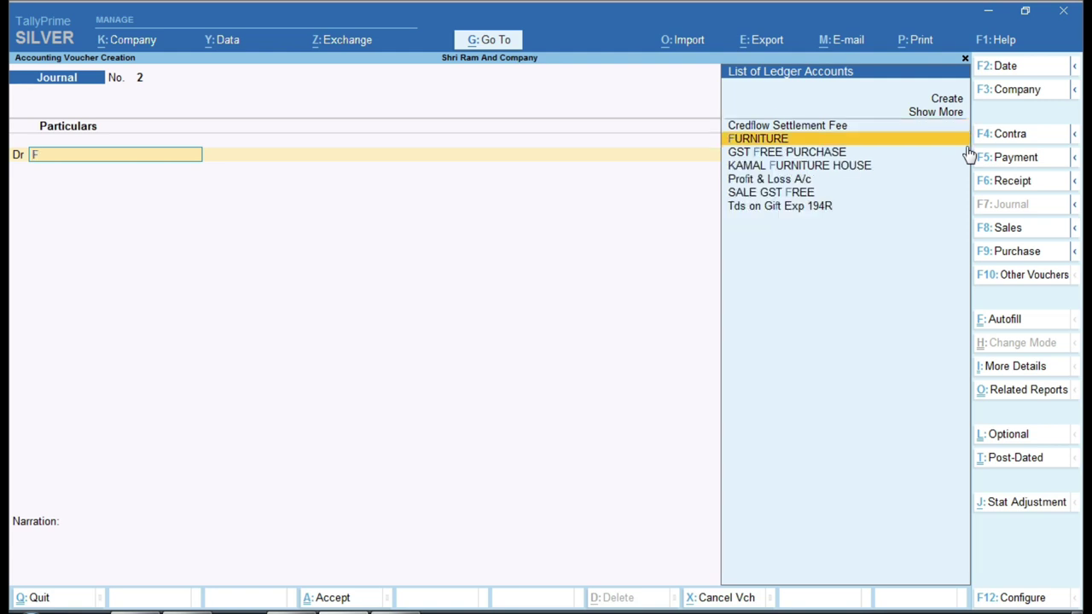
key(Return)
text(5500)
key(Return)
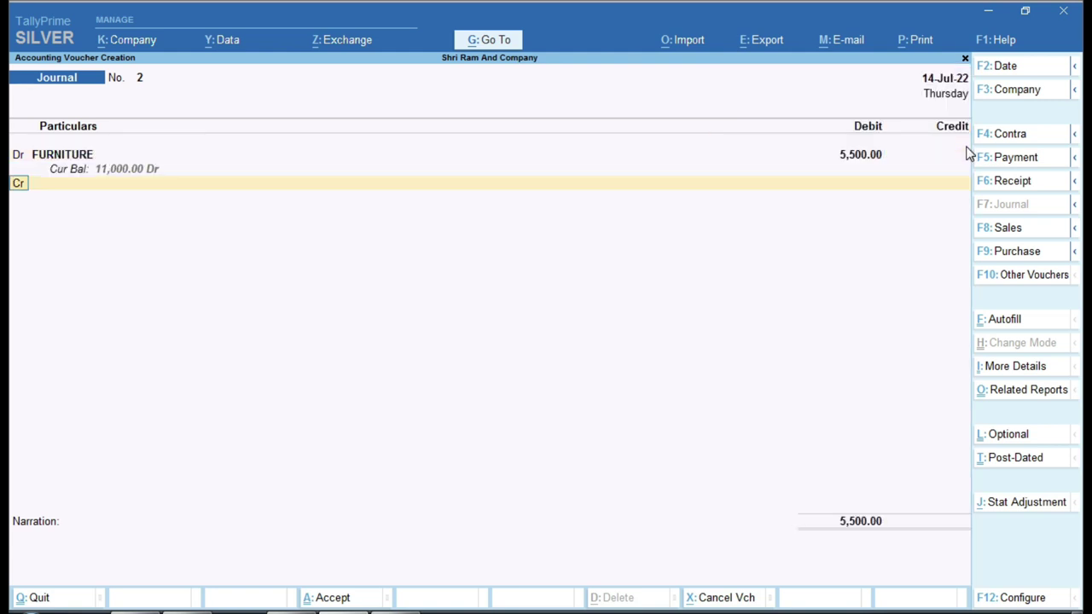
Step: Credit KAMAL FURNITURE HOUSE with 5,500 in the journal voucher
key(Return)
text(KA)
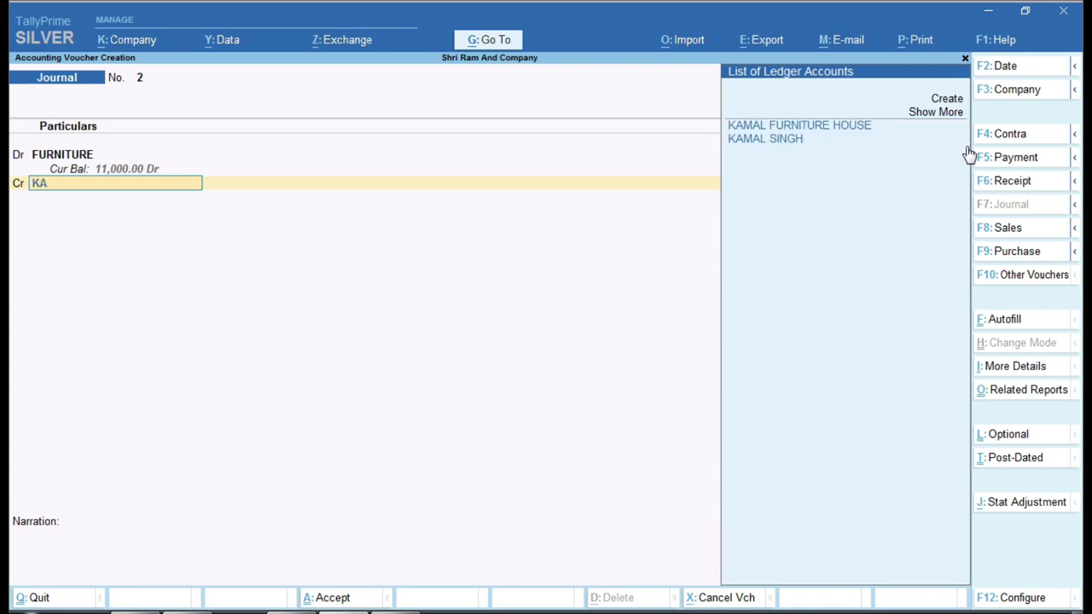
key(Return)
key(Return)
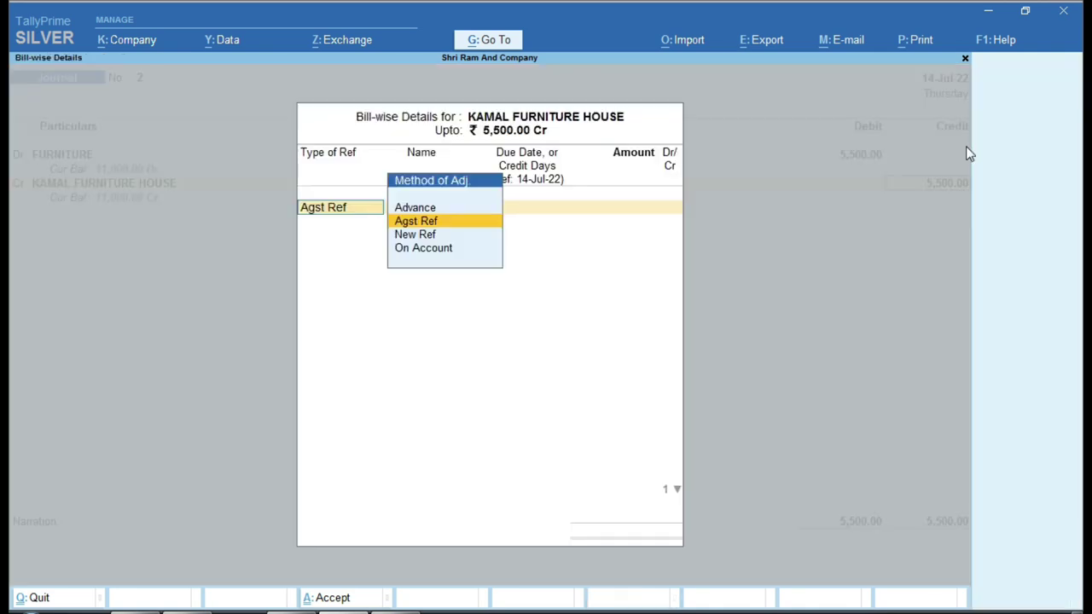
Step: Set the bill-wise reference for KAMAL FURNITURE HOUSE to On Account for 5,500
key(Return)
key(Return)
key(Return)
key(Return)
key(BackSpace)
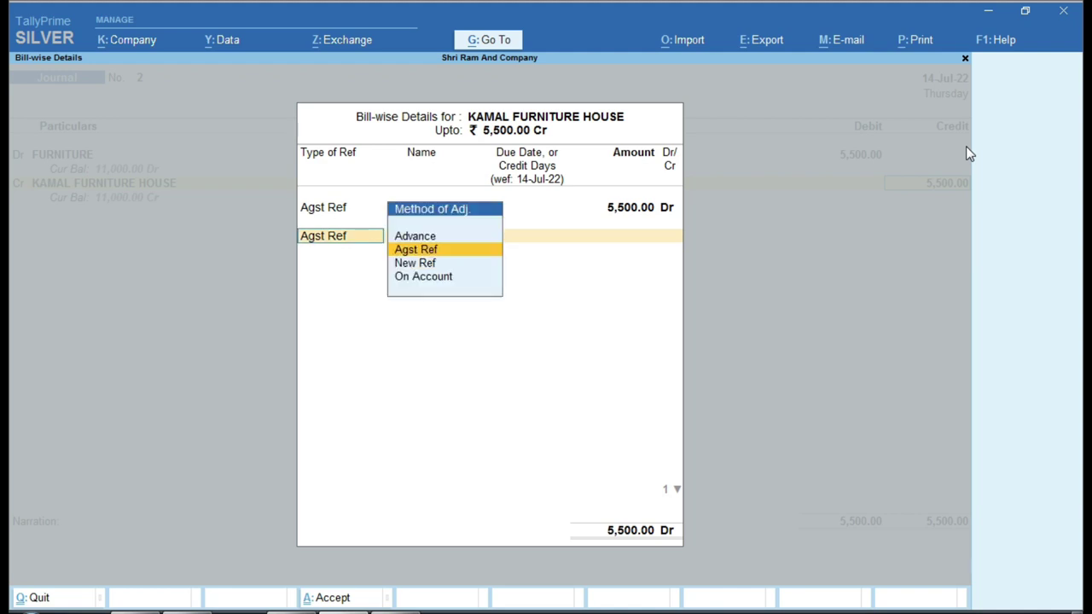
key(BackSpace)
key(BackSpace)
key(Down)
key(Down)
key(Return)
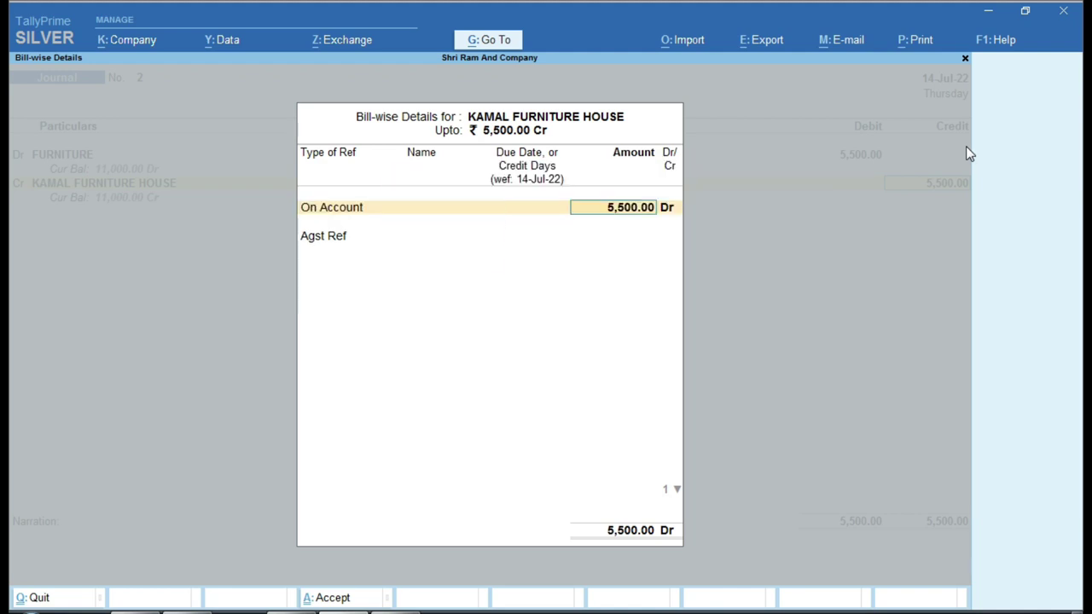
key(Return)
key(Return)
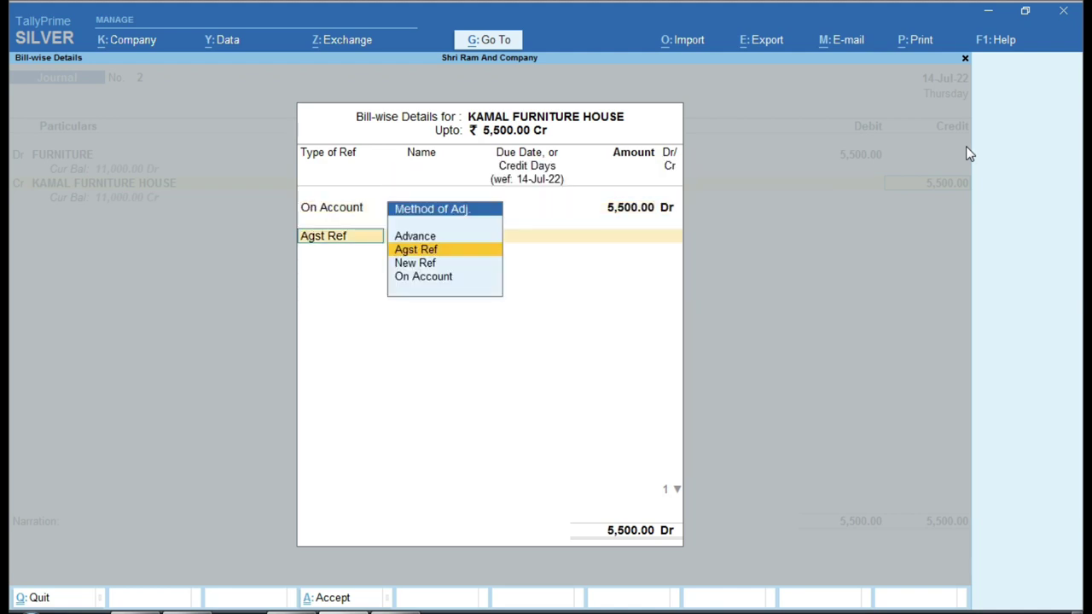
Step: Complete the bill-wise details, save the journal voucher without a narration and return to the Gateway of Tally
key(BackSpace)
key(Return)
key(Return)
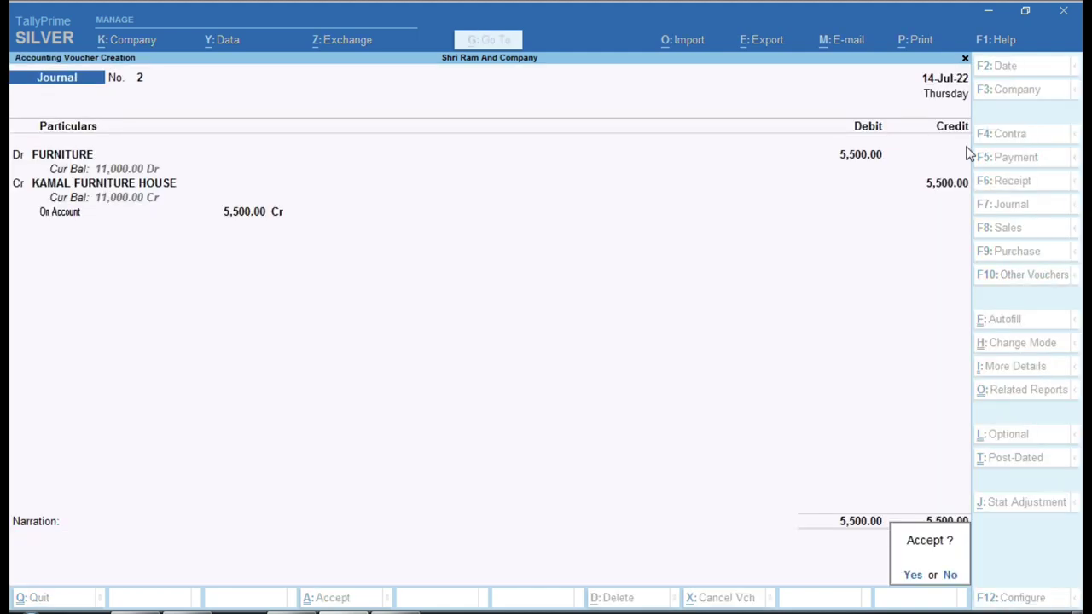
key(Return)
key(Escape)
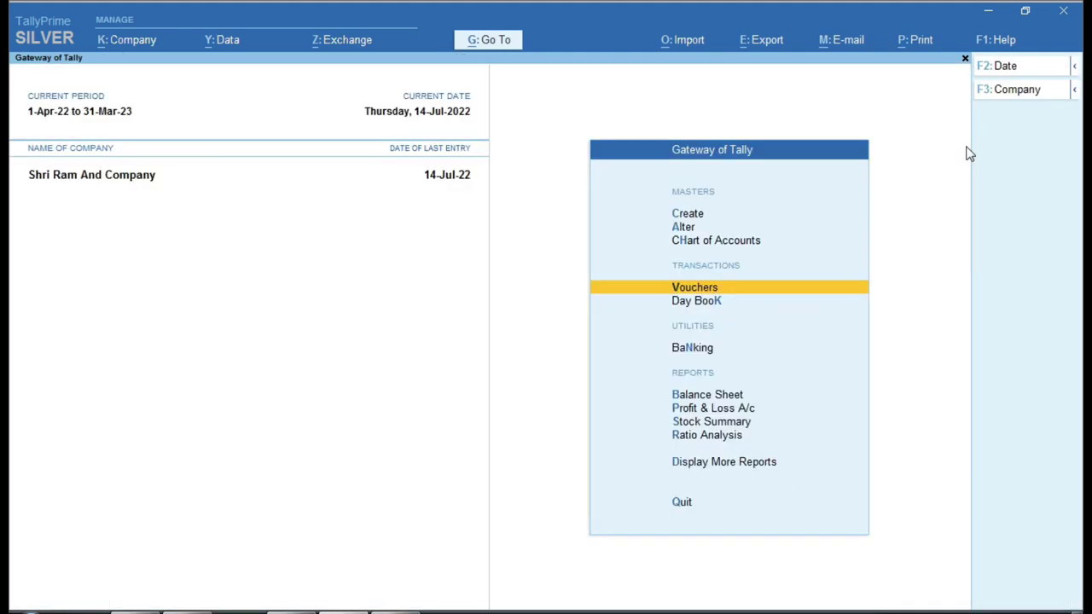
Step: Reopen the Balance Sheet in its detailed view and select FURNITURE under Fixed Assets
key(b)
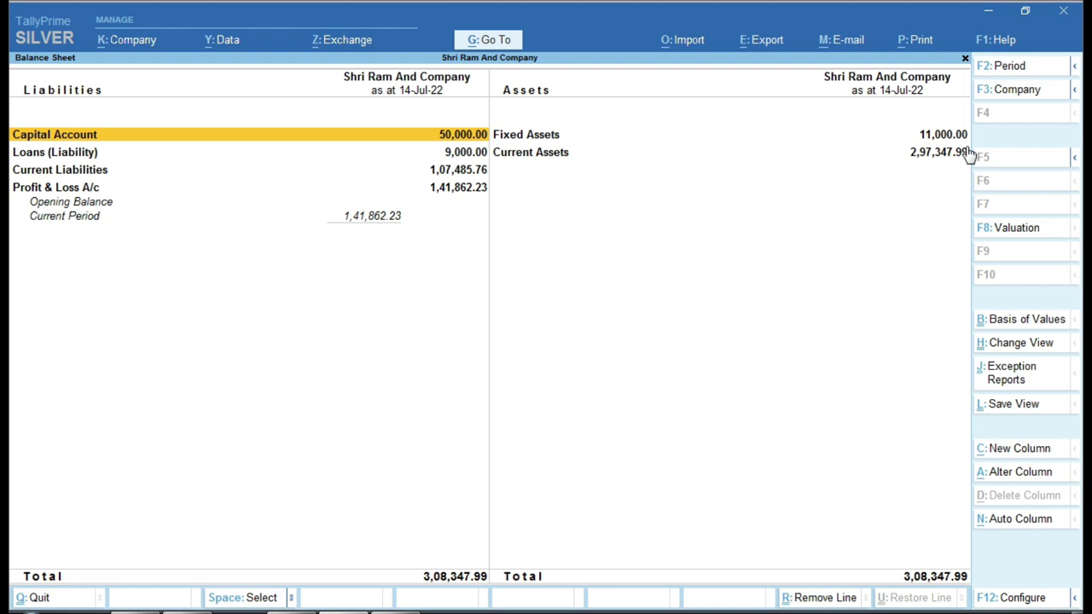
key(alt+f5)
key(Right)
key(Down)
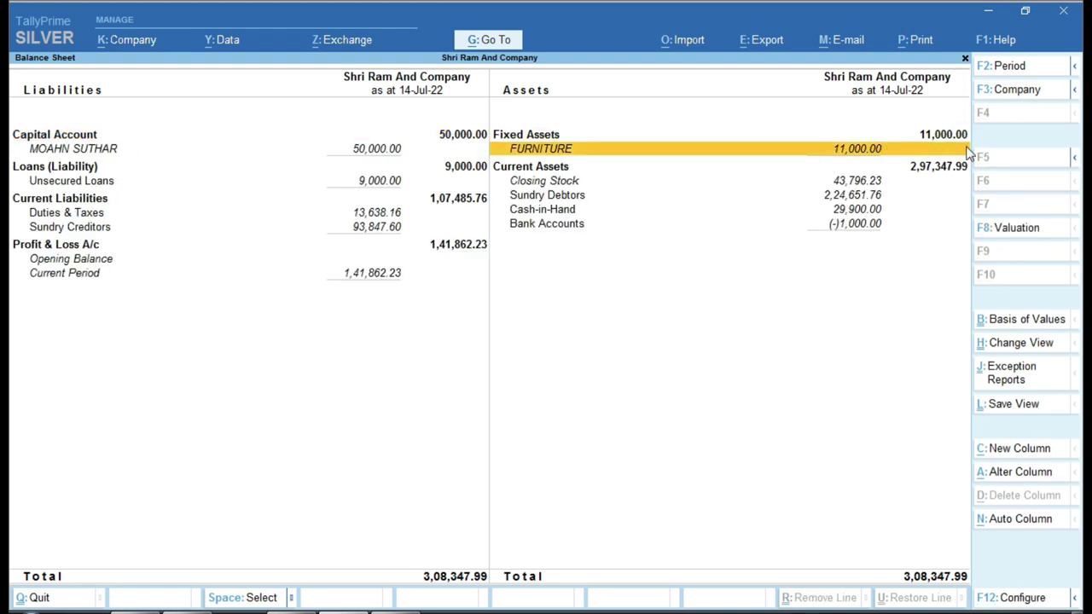
Step: Drill into the July vouchers of the FURNITURE ledger, view the purchase voucher and close it unchanged
key(Return)
key(Return)
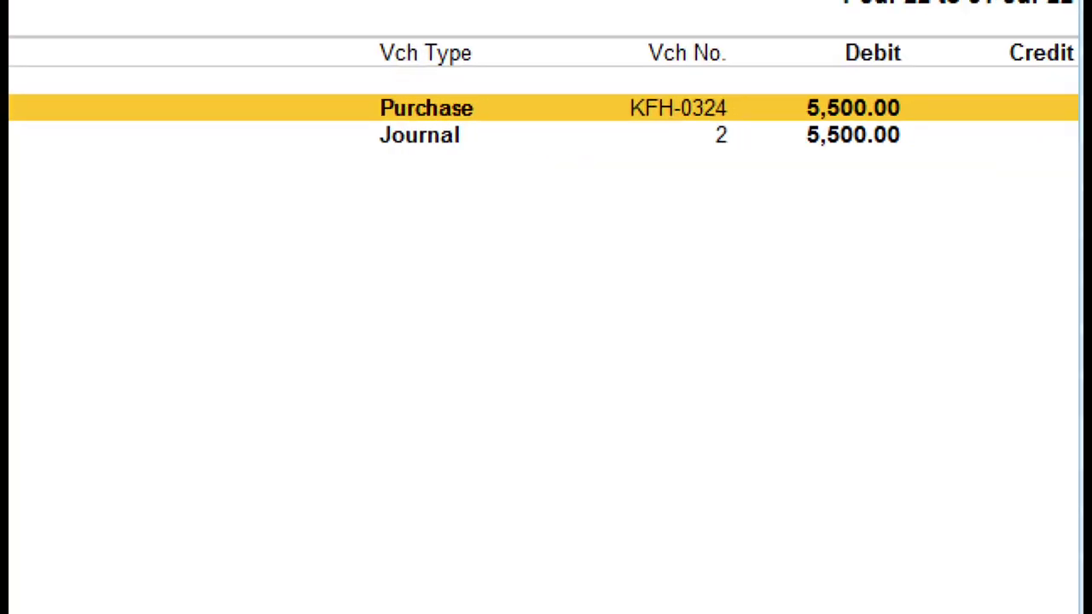
key(Return)
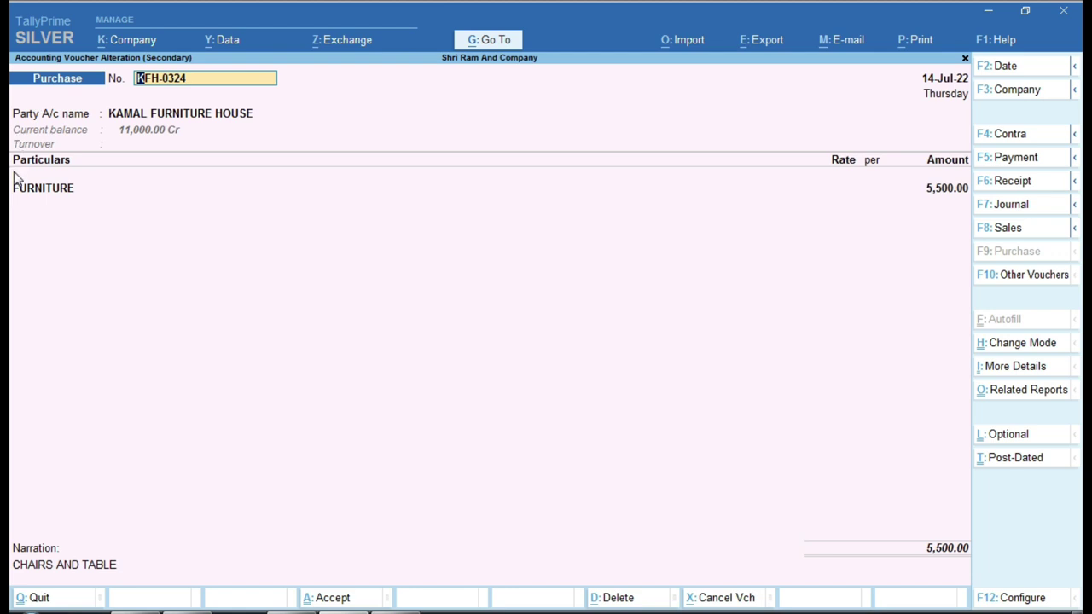
key(Escape)
Step: Delete the Journal voucher for KAMAL FURNITURE HOUSE from the FURNITURE ledger
key(Down)
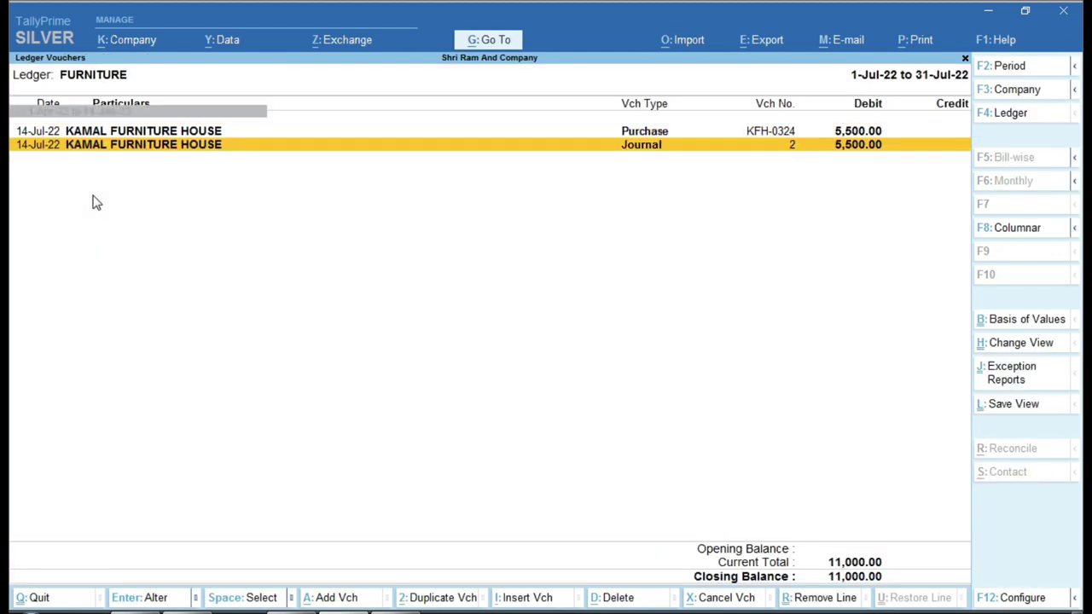
key(Return)
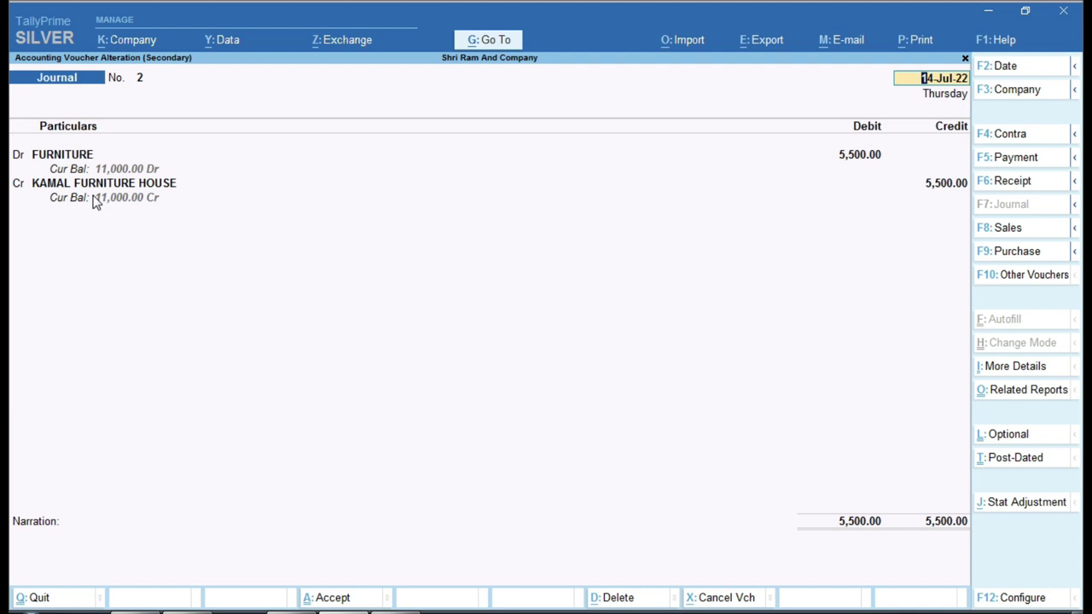
key(alt+d)
key(y)
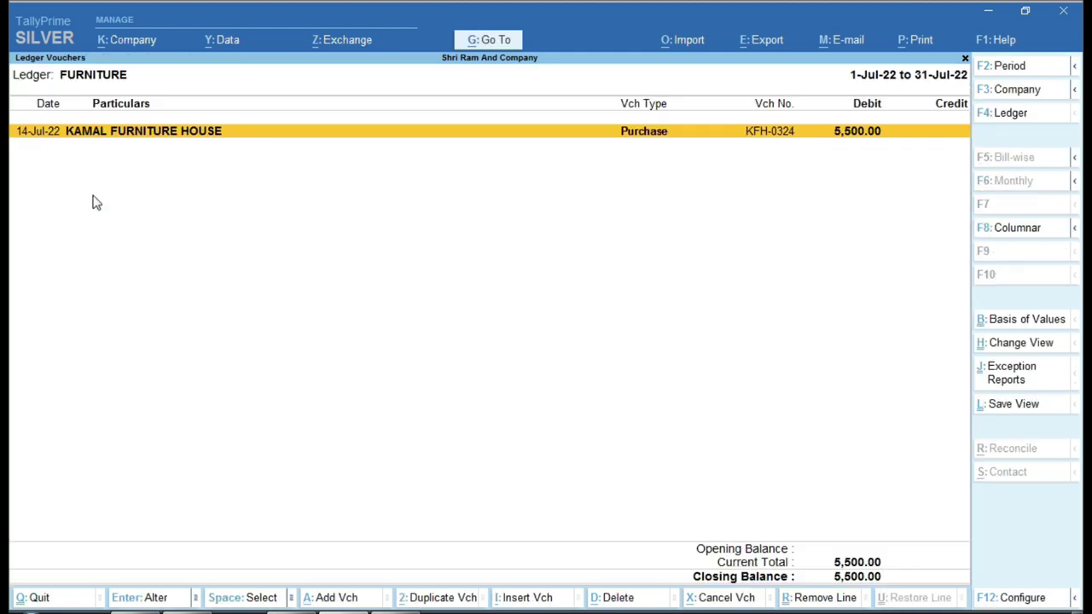
Step: Return to the Balance Sheet and open the Sundry Creditors group summary
key(Escape)
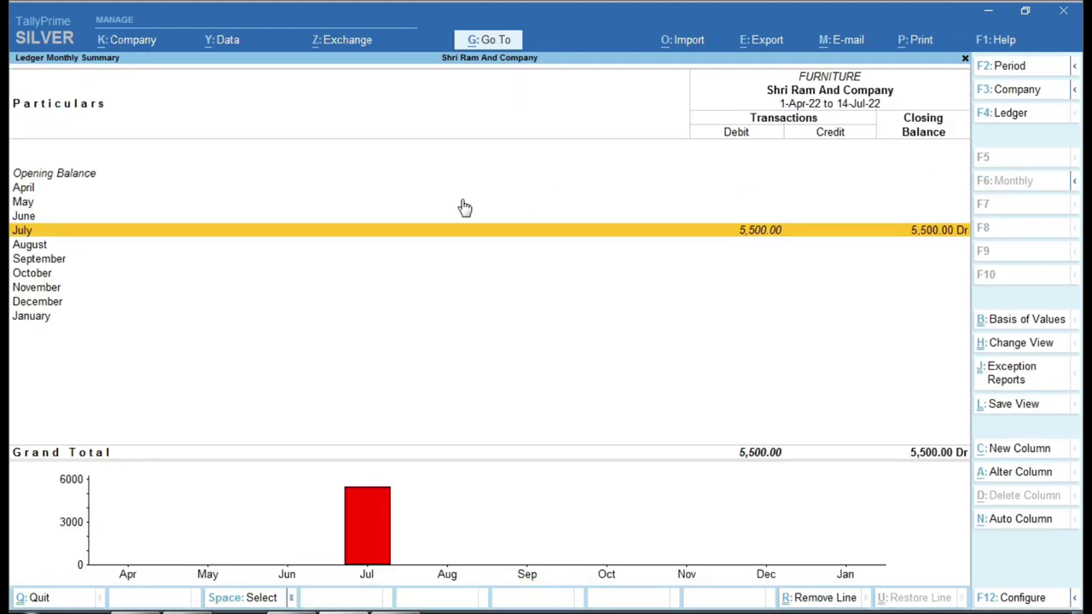
key(Escape)
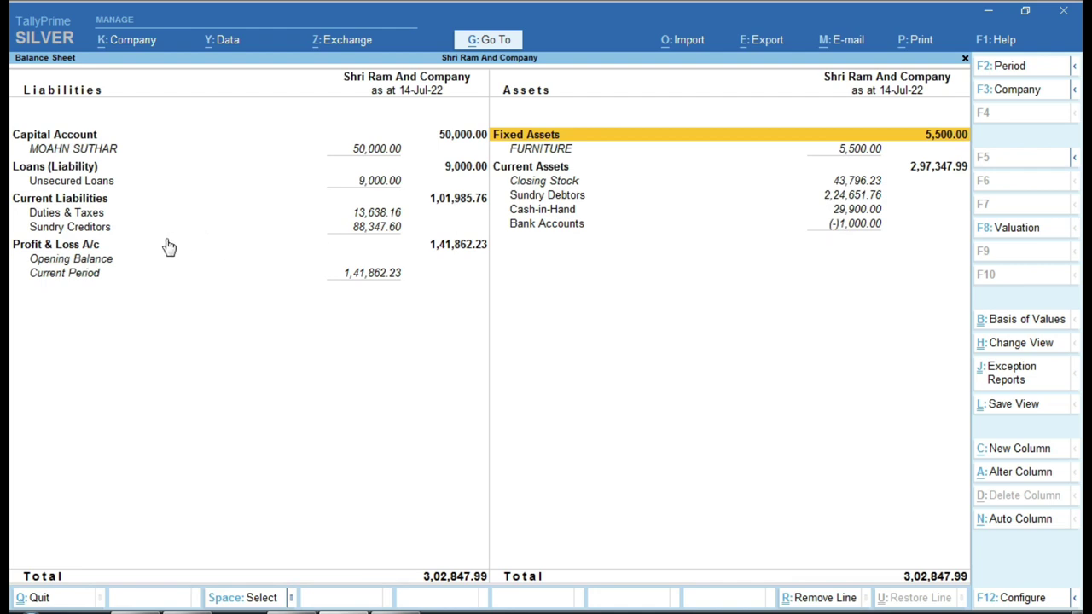
click(165, 237)
click(409, 231)
click(408, 231)
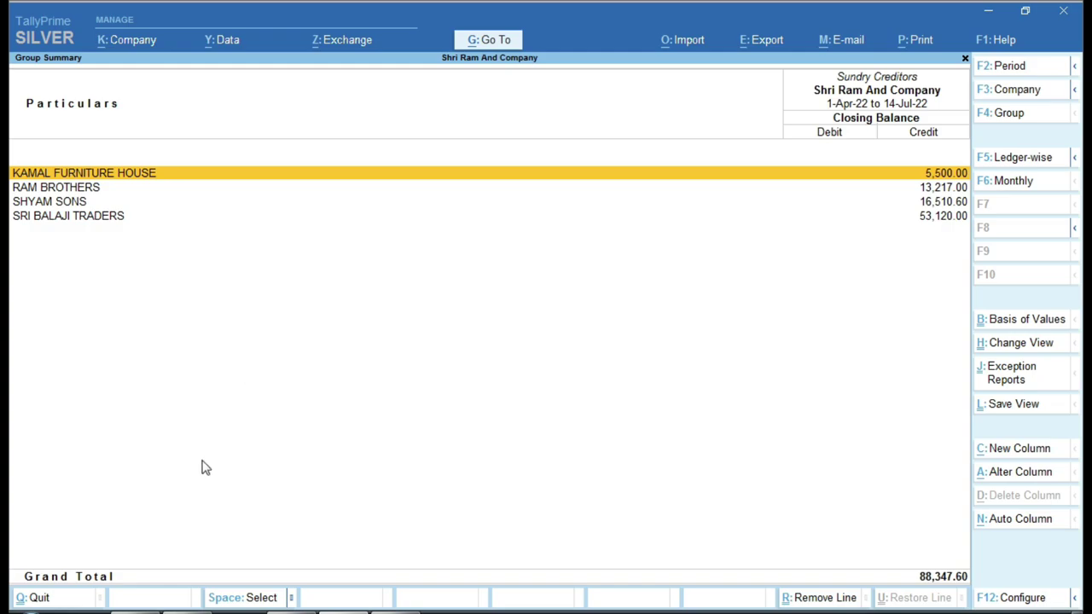
Step: View the accounting course website in the browser and return to TallyPrime
click(184, 607)
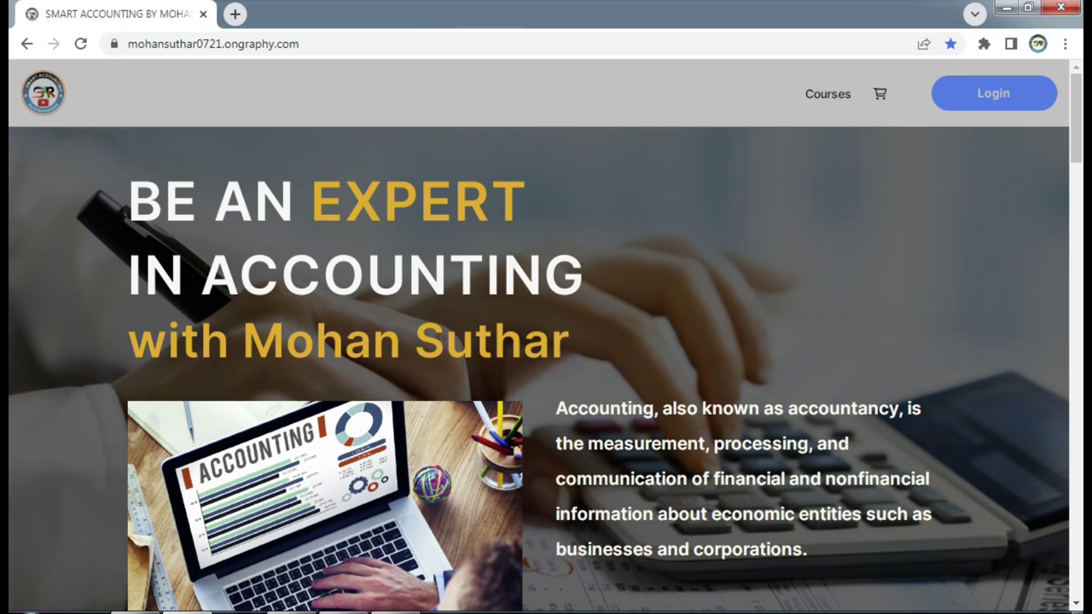
mouse_move(343, 611)
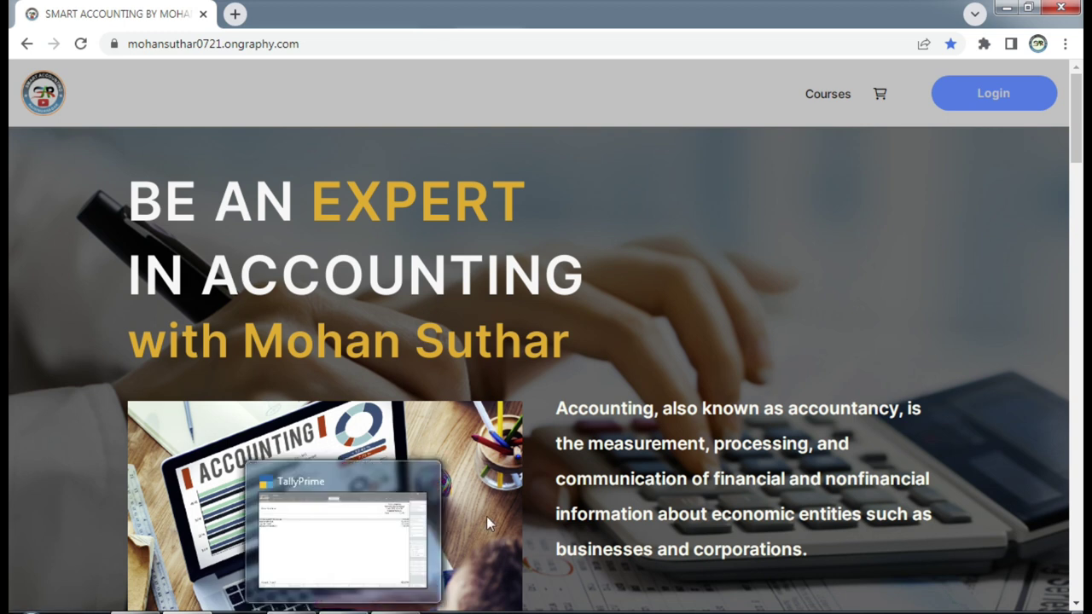